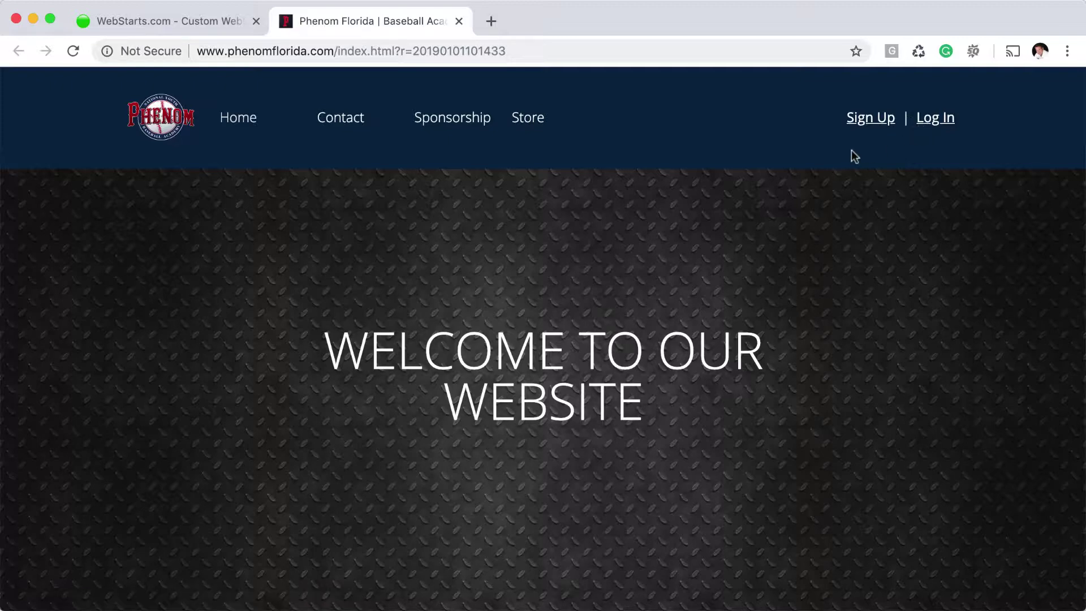
Preview the live site's member sign-up and log-in forms, closing each one
{"action": "left_click", "coordinate": [868, 120]}
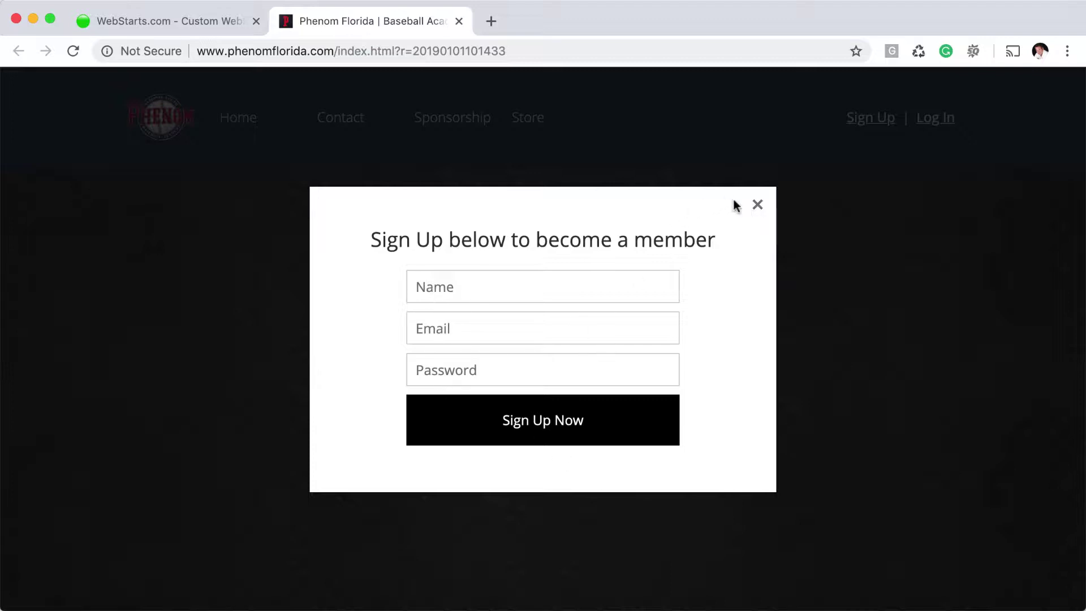
{"action": "left_click", "coordinate": [756, 204]}
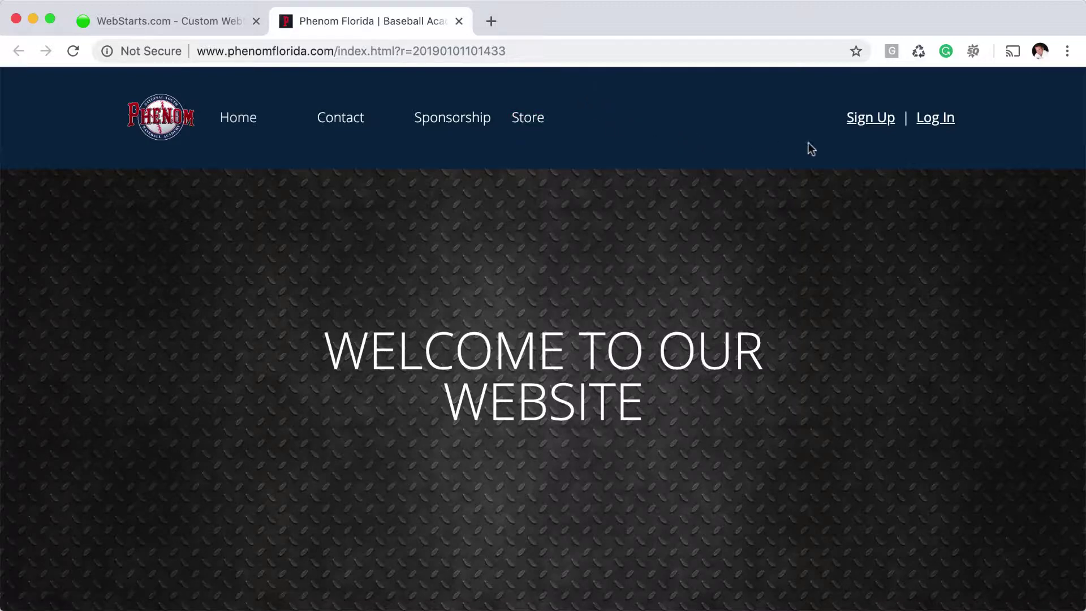
{"action": "left_click", "coordinate": [938, 120]}
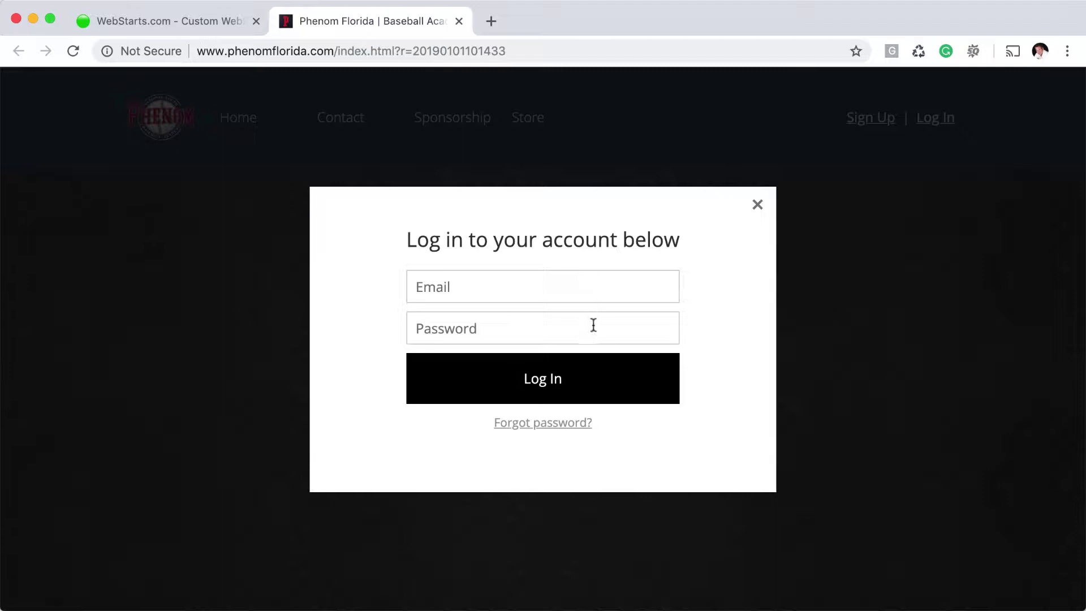
{"action": "left_click", "coordinate": [758, 205]}
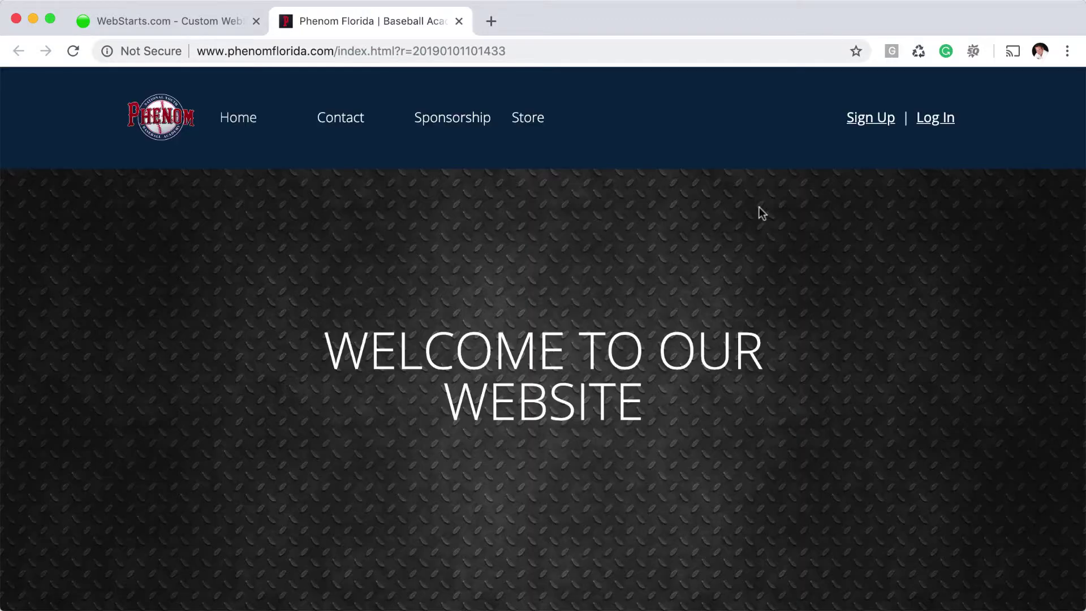
Visit the live Sponsorship page, then close the live site and review Sponsorship in the editor
{"action": "left_click", "coordinate": [469, 126]}
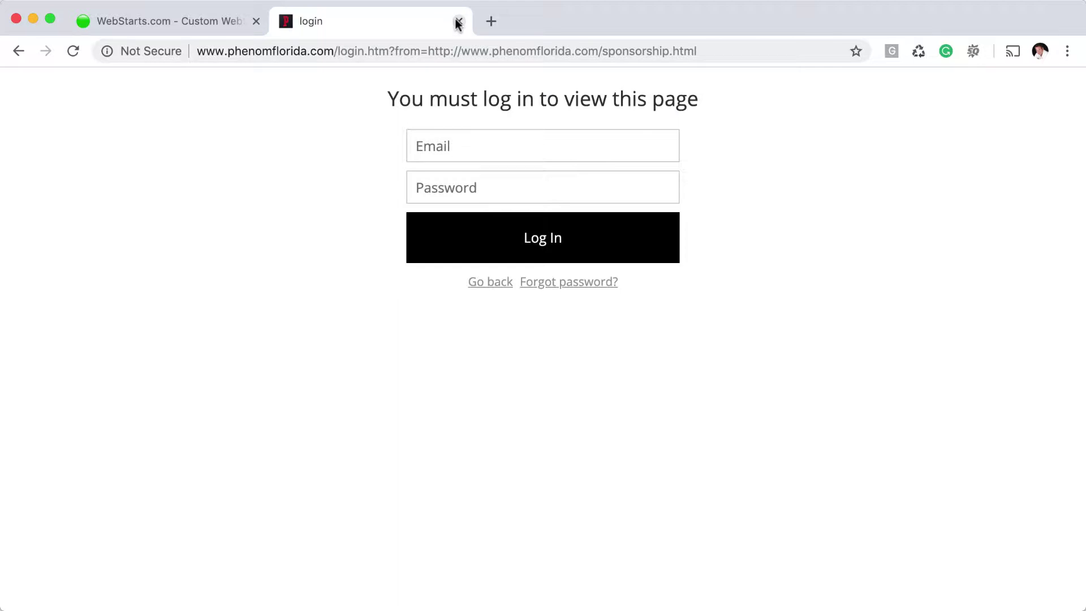
{"action": "left_click", "coordinate": [21, 52]}
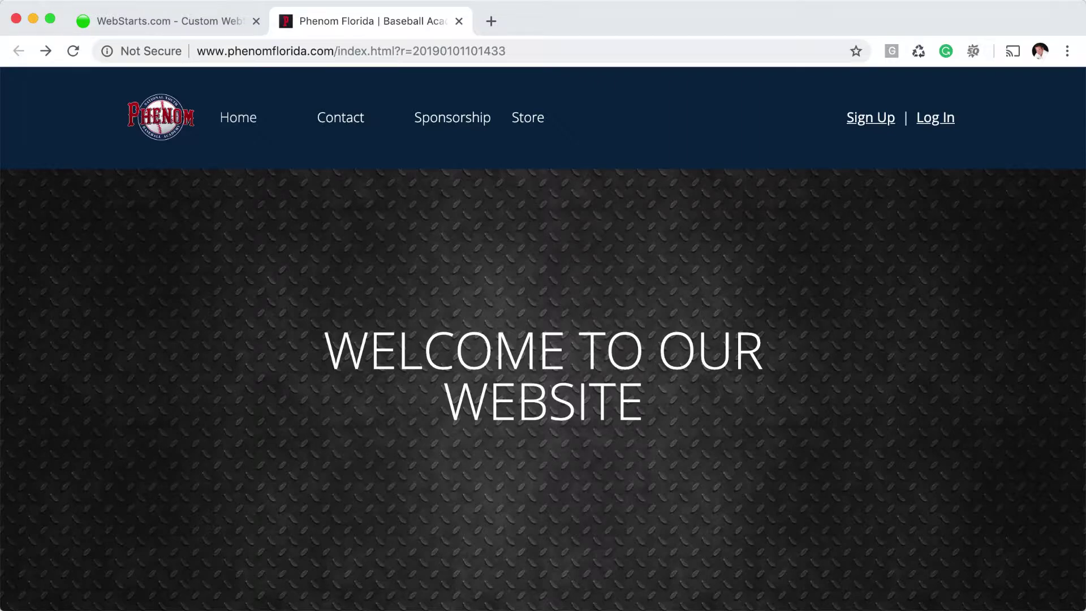
{"action": "left_click", "coordinate": [459, 20]}
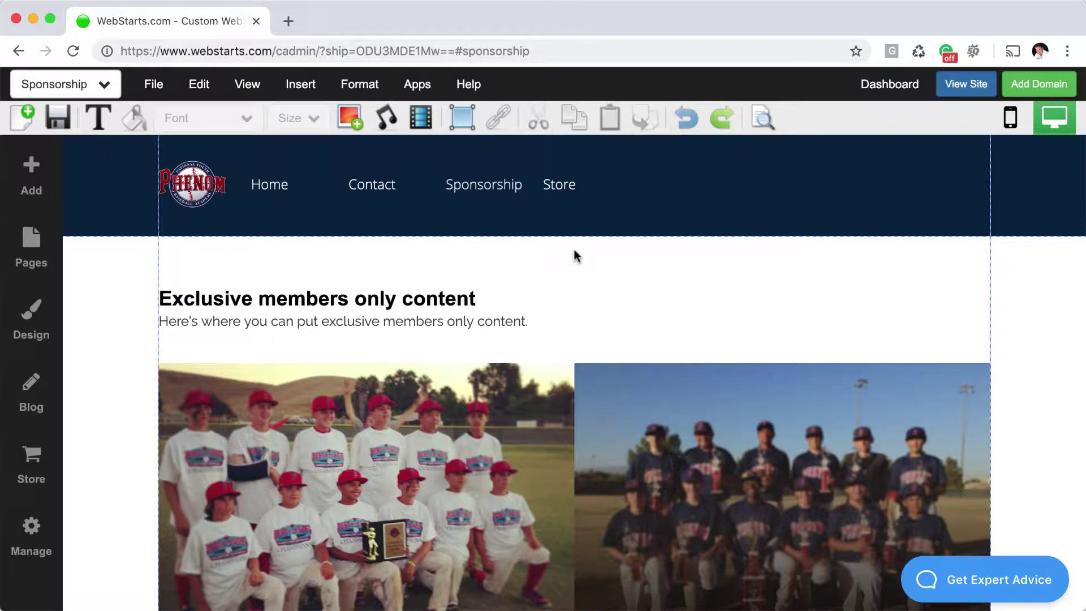
{"action": "scroll", "coordinate": [642, 411], "scroll_direction": "down", "scroll_amount": 5}
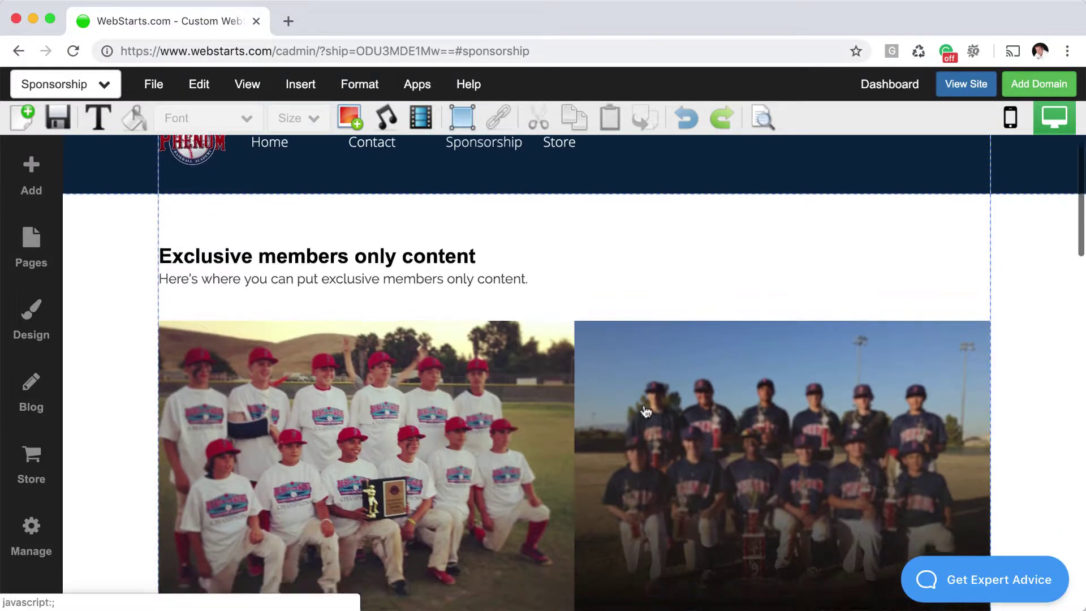
{"action": "scroll", "coordinate": [646, 412], "scroll_direction": "down", "scroll_amount": 5}
{"action": "scroll", "coordinate": [646, 411], "scroll_direction": "up", "scroll_amount": 10}
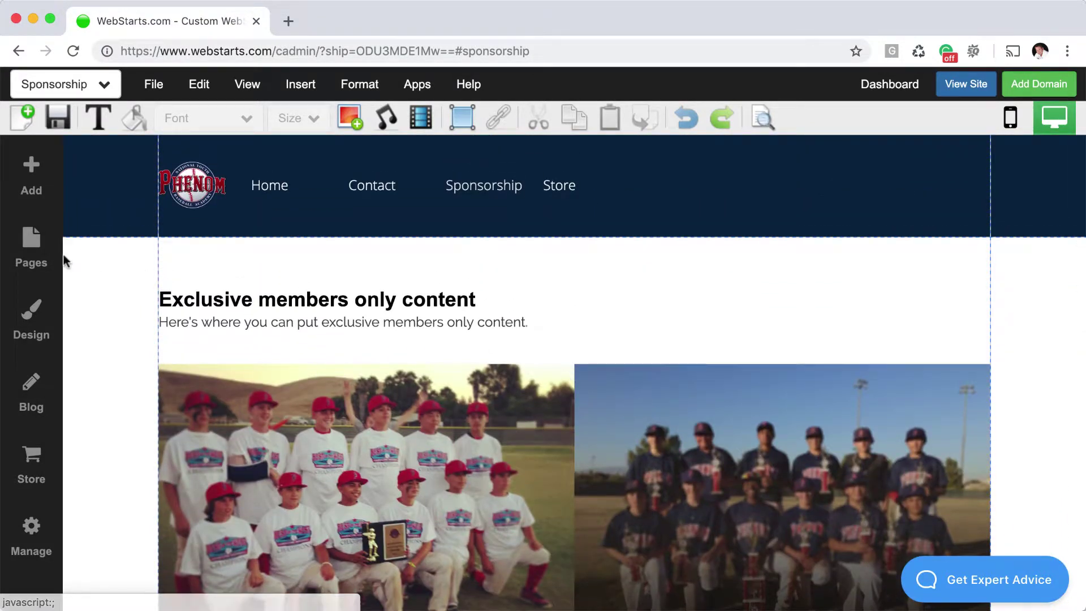
Choose Membership from the Add panel's More Apps to set up members-only access
{"action": "left_click", "coordinate": [31, 175]}
{"action": "scroll", "coordinate": [181, 317], "scroll_direction": "down", "scroll_amount": 15}
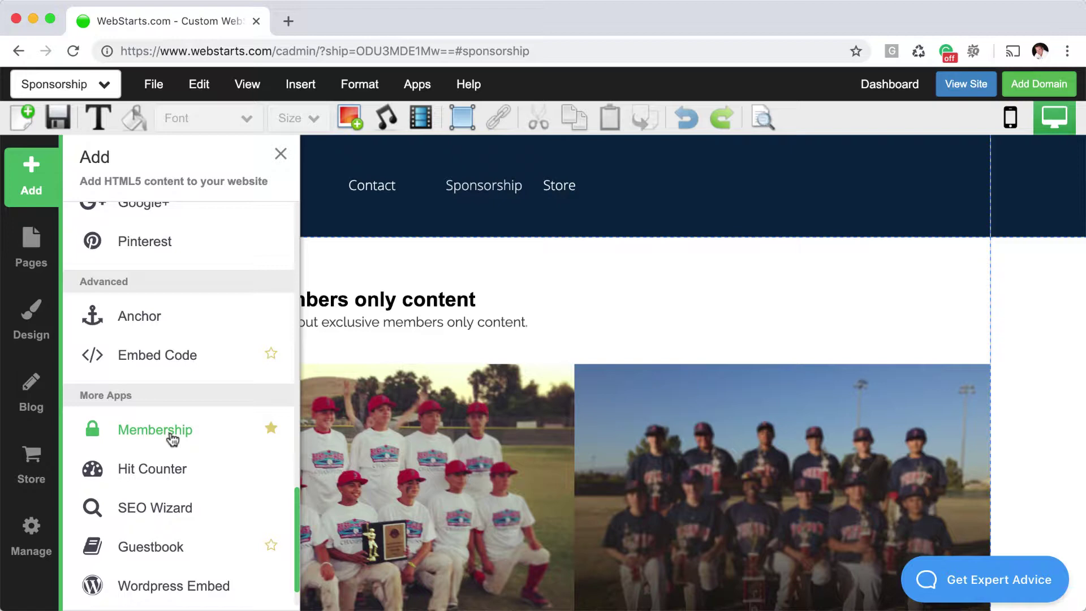
{"action": "left_click", "coordinate": [172, 438]}
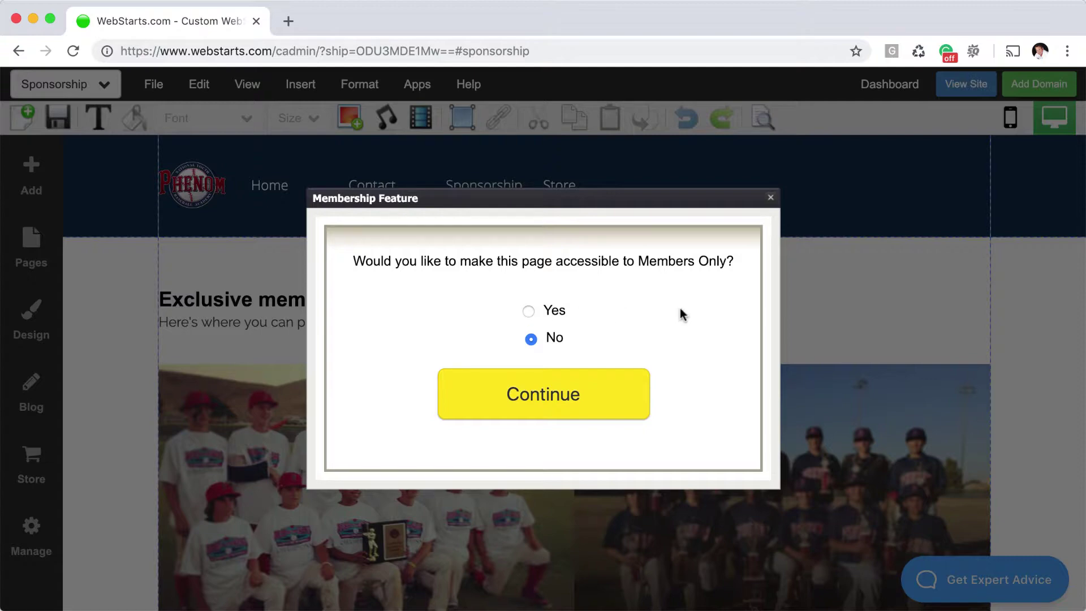
Set the page to Members Only: Yes and keep Sponsorship as the members' home page
{"action": "left_click", "coordinate": [529, 312]}
{"action": "left_click", "coordinate": [528, 397]}
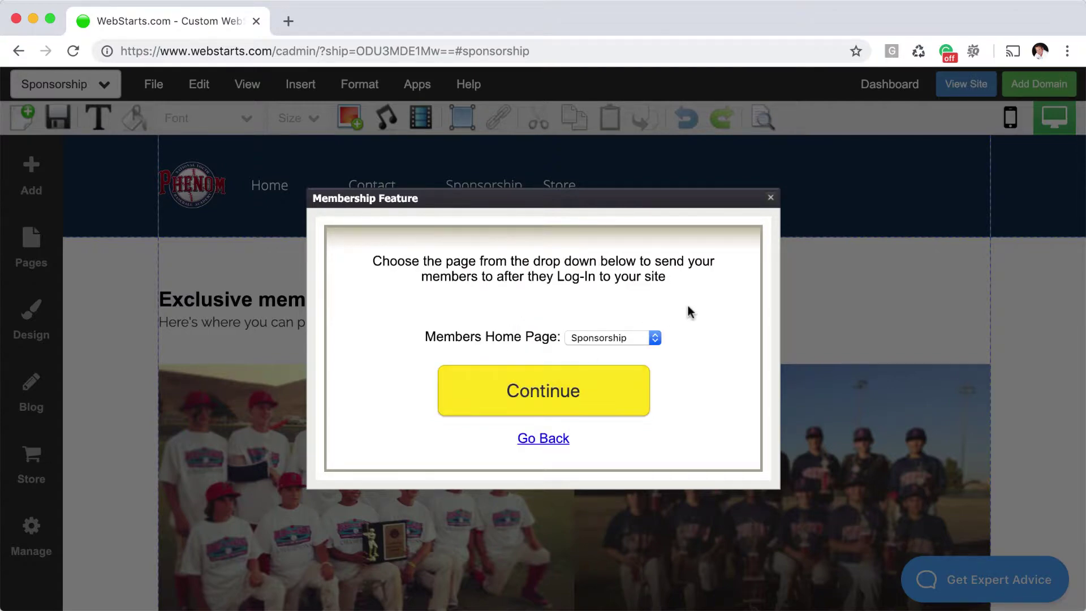
{"action": "left_click", "coordinate": [655, 339]}
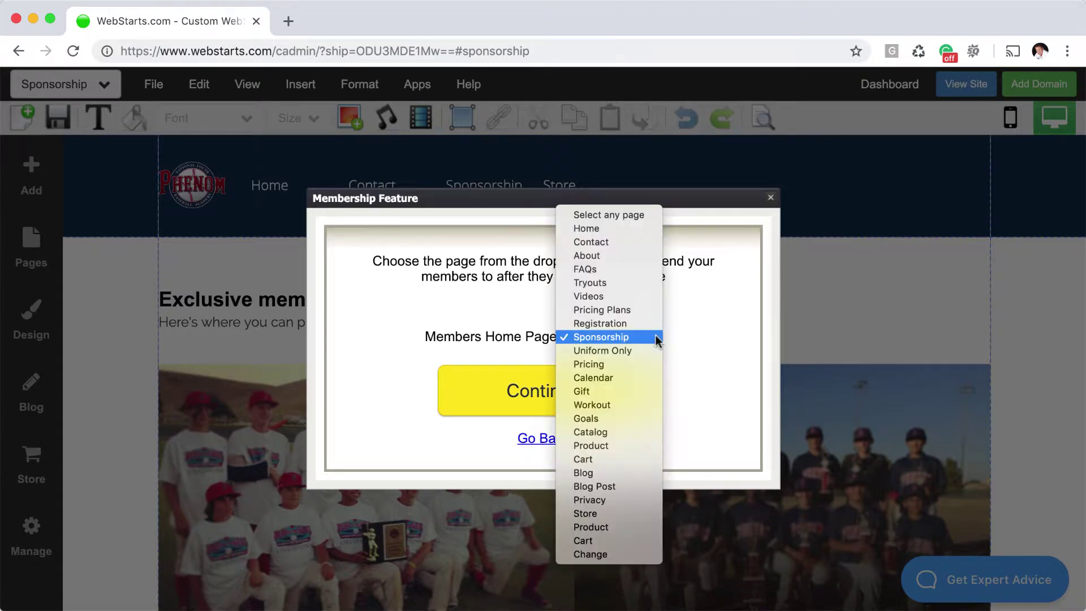
{"action": "left_click", "coordinate": [656, 338]}
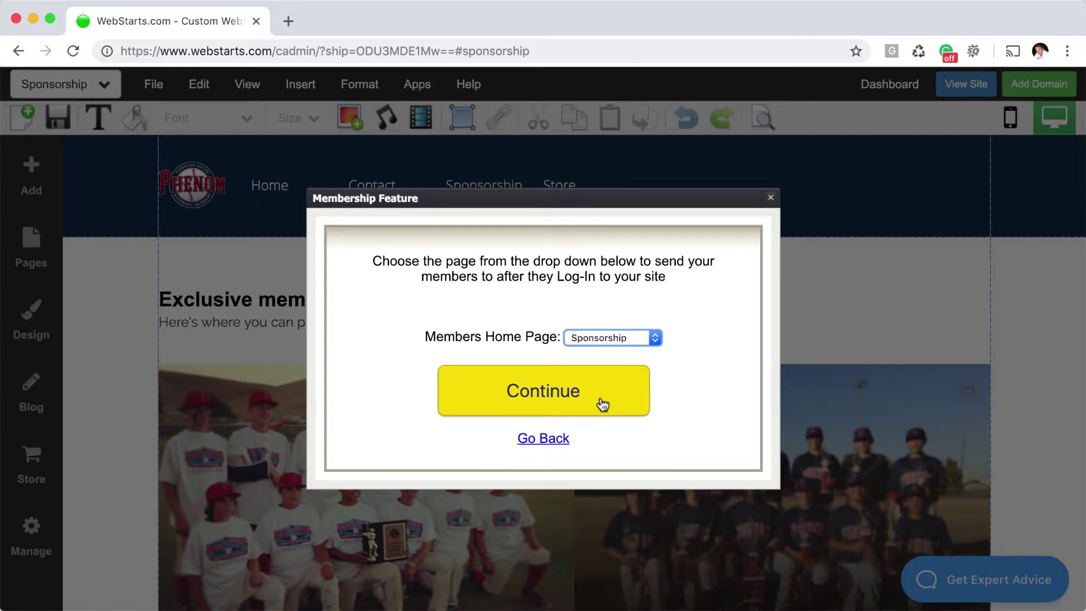
{"action": "left_click", "coordinate": [603, 402]}
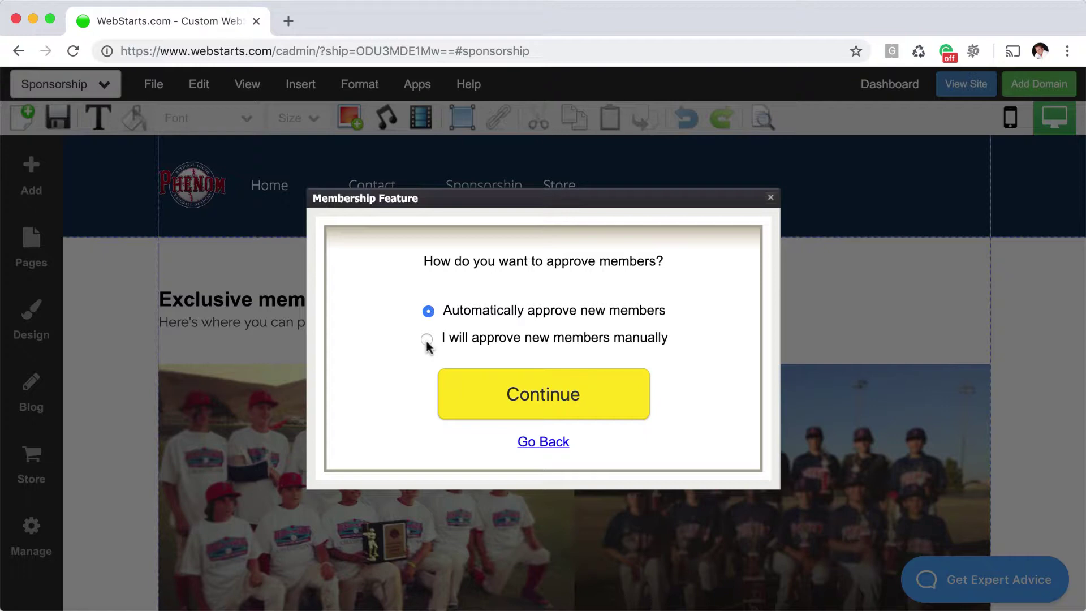
Keep 'Automatically approve new members' selected and continue to the Set up complete step
{"action": "left_click", "coordinate": [427, 340]}
{"action": "left_click", "coordinate": [429, 311]}
{"action": "left_click", "coordinate": [555, 404]}
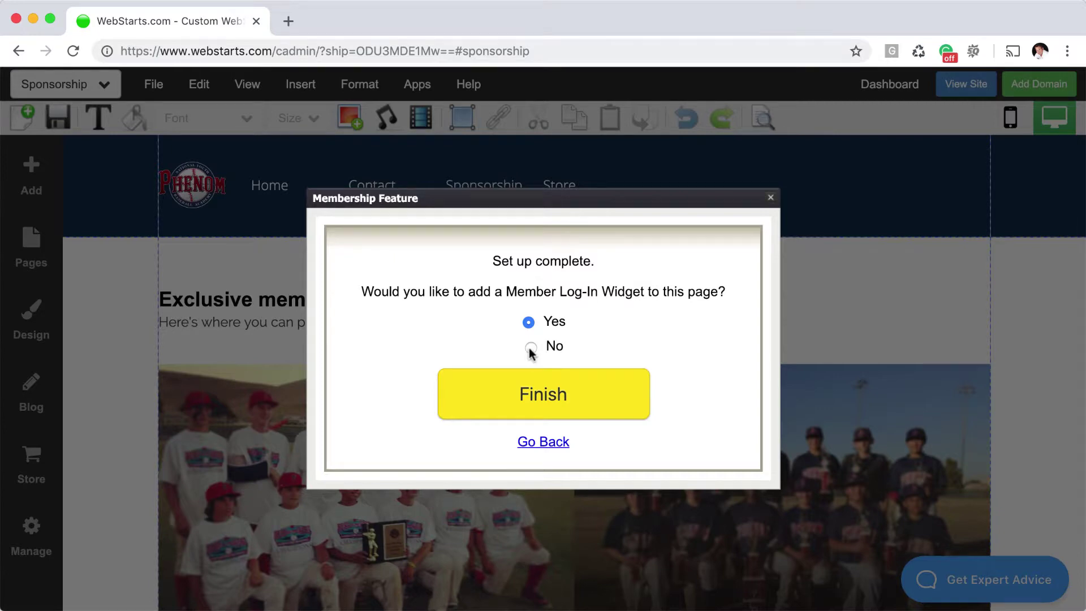
Add the Sign Up | Log In widget and place it at the header's right side
{"action": "left_click", "coordinate": [568, 387]}
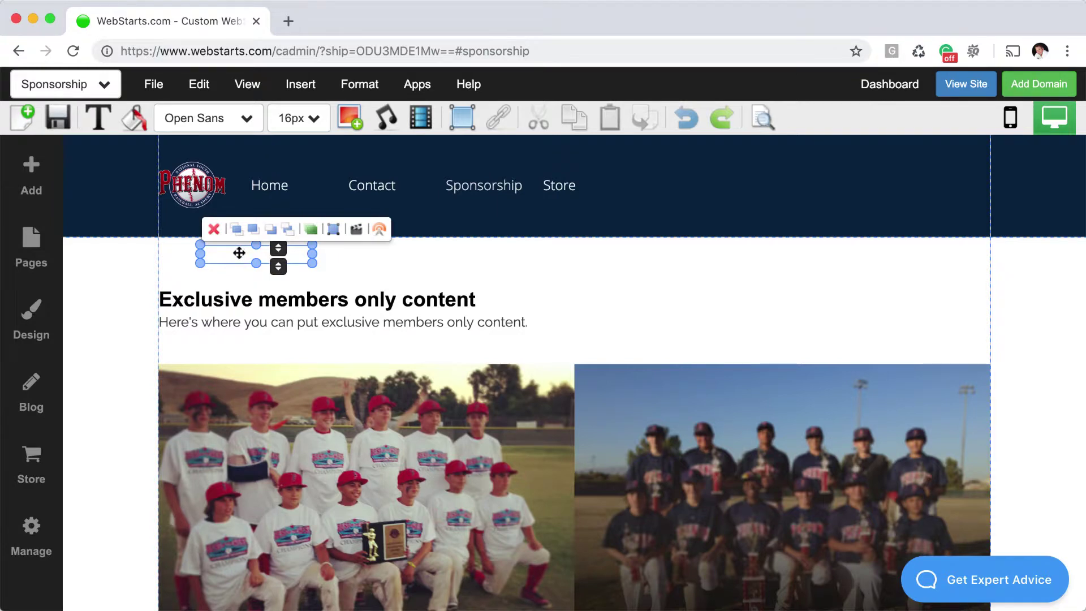
{"action": "left_click_drag", "start_coordinate": [238, 253], "coordinate": [919, 184]}
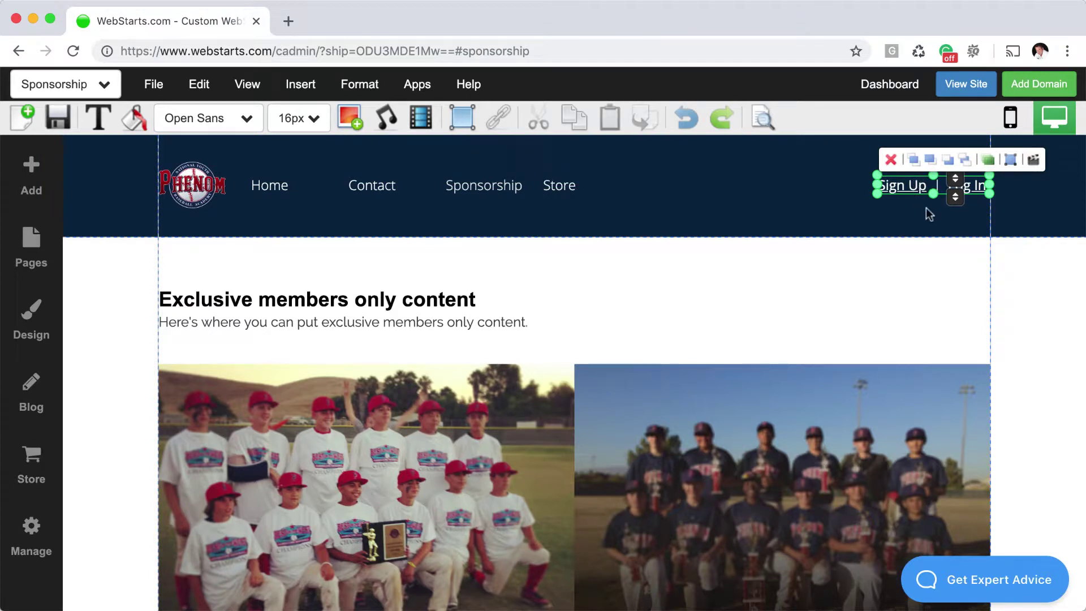
{"action": "left_click", "coordinate": [1029, 277]}
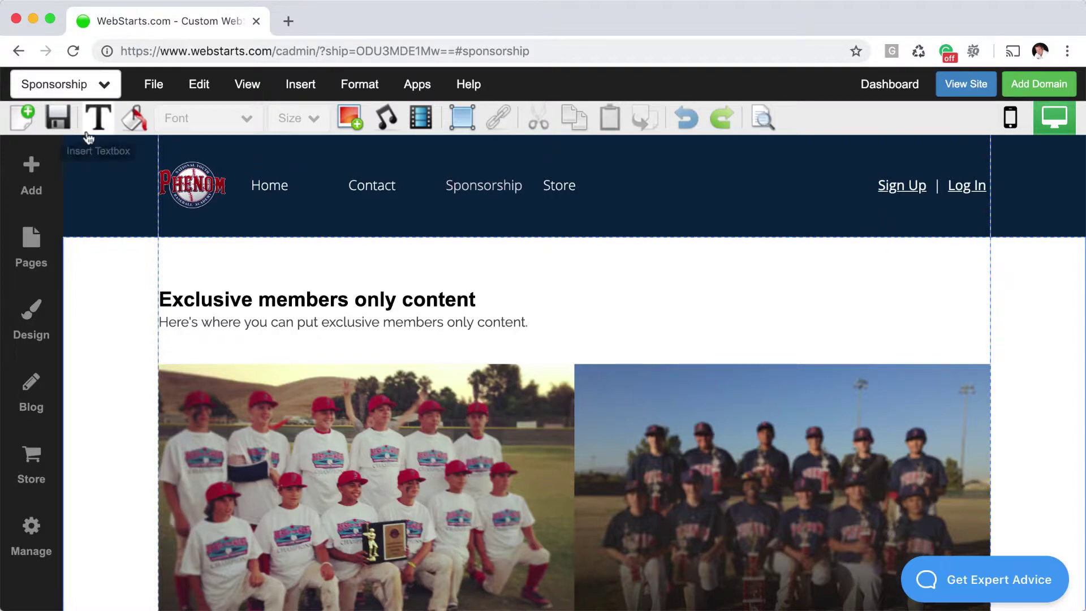
Save the Sponsorship page and close the live login tab
{"action": "left_click", "coordinate": [61, 120]}
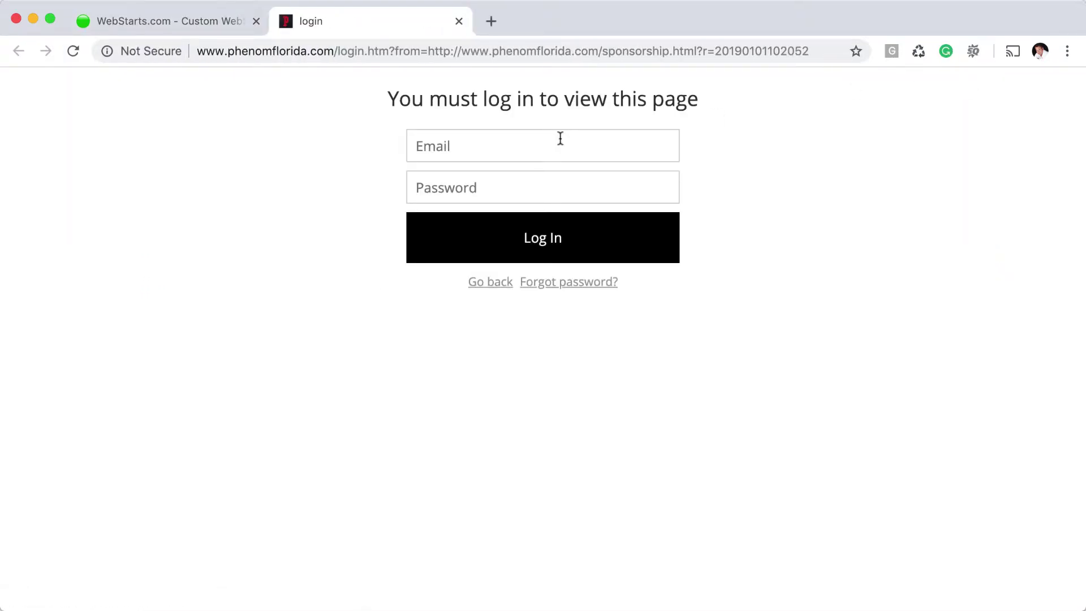
{"action": "left_click", "coordinate": [459, 22]}
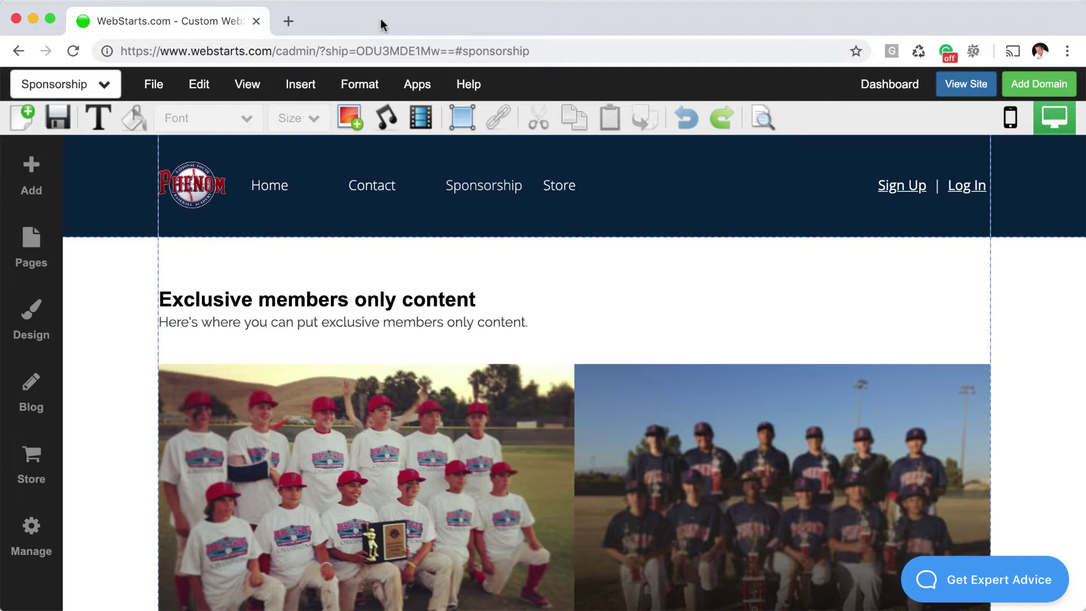
Switch the editor to Home and confirm the live Sponsorship page demands a login
{"action": "left_click", "coordinate": [106, 85]}
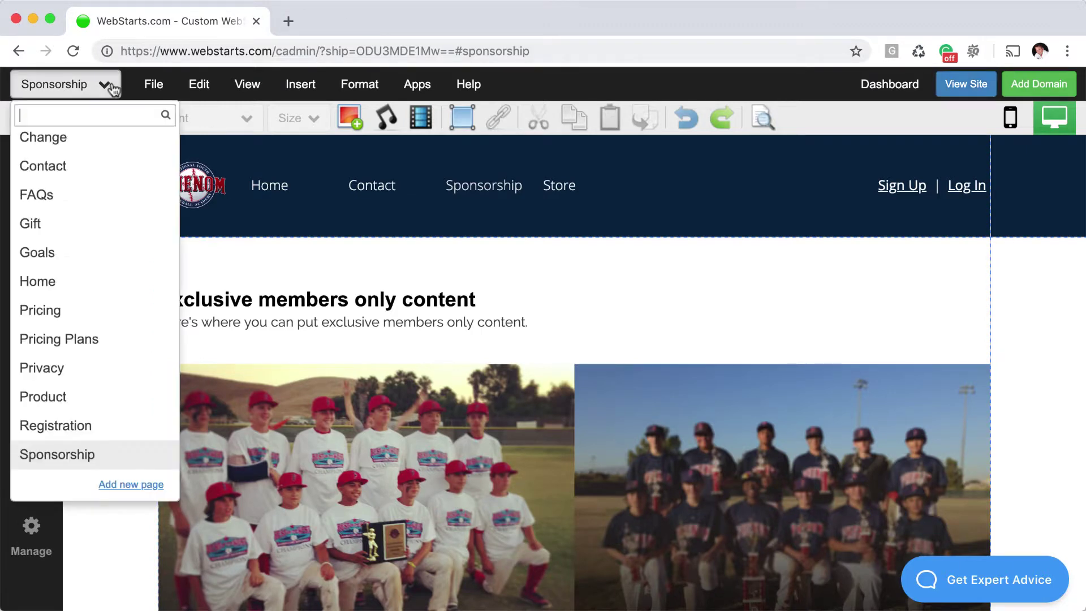
{"action": "left_click", "coordinate": [84, 283]}
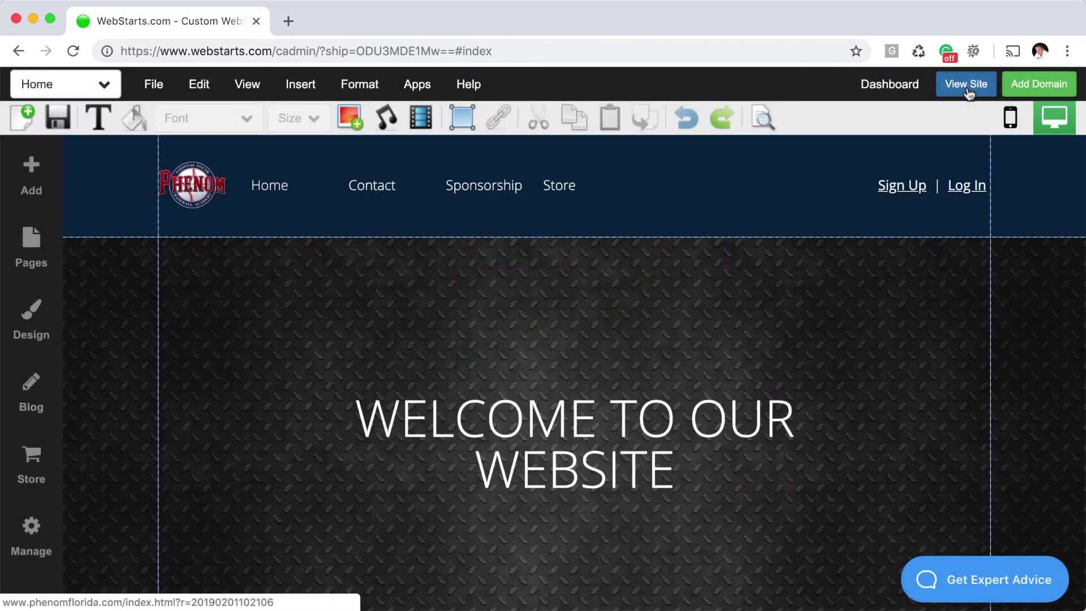
{"action": "left_click", "coordinate": [966, 85]}
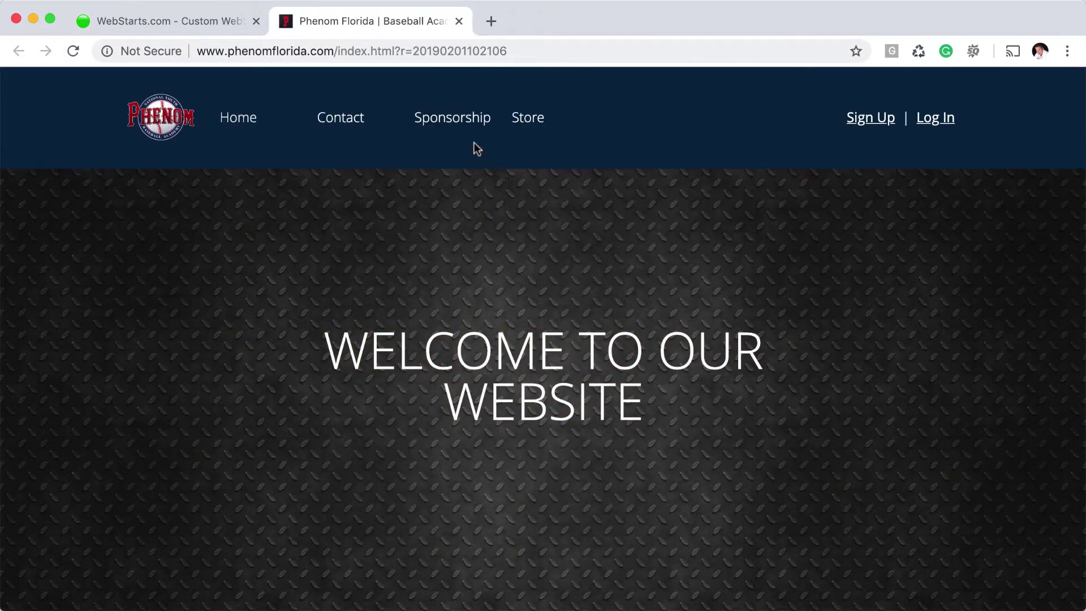
{"action": "left_click", "coordinate": [468, 120]}
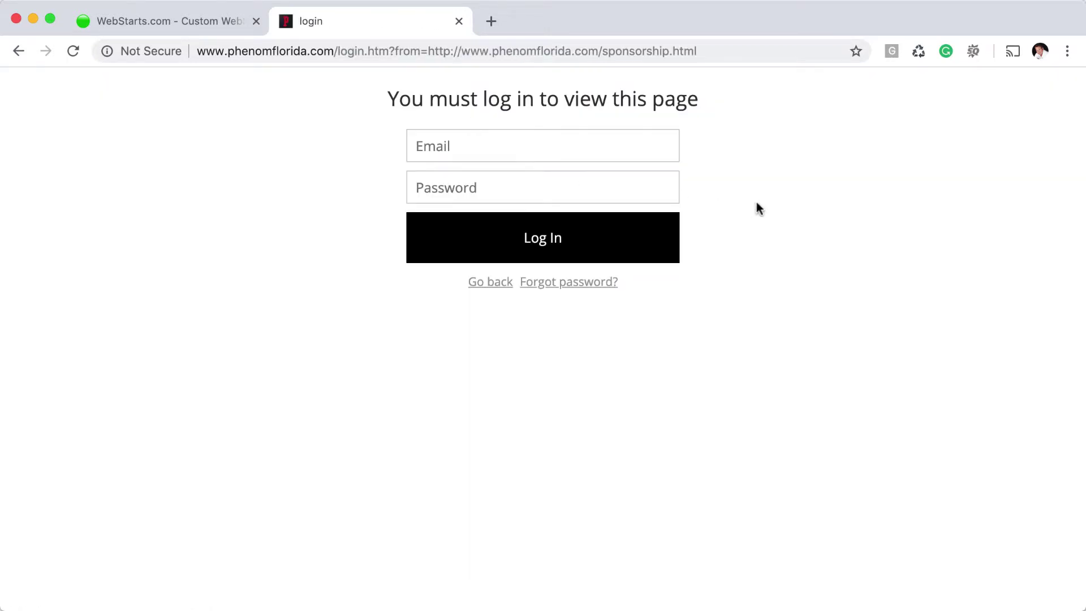
{"action": "left_click", "coordinate": [458, 22]}
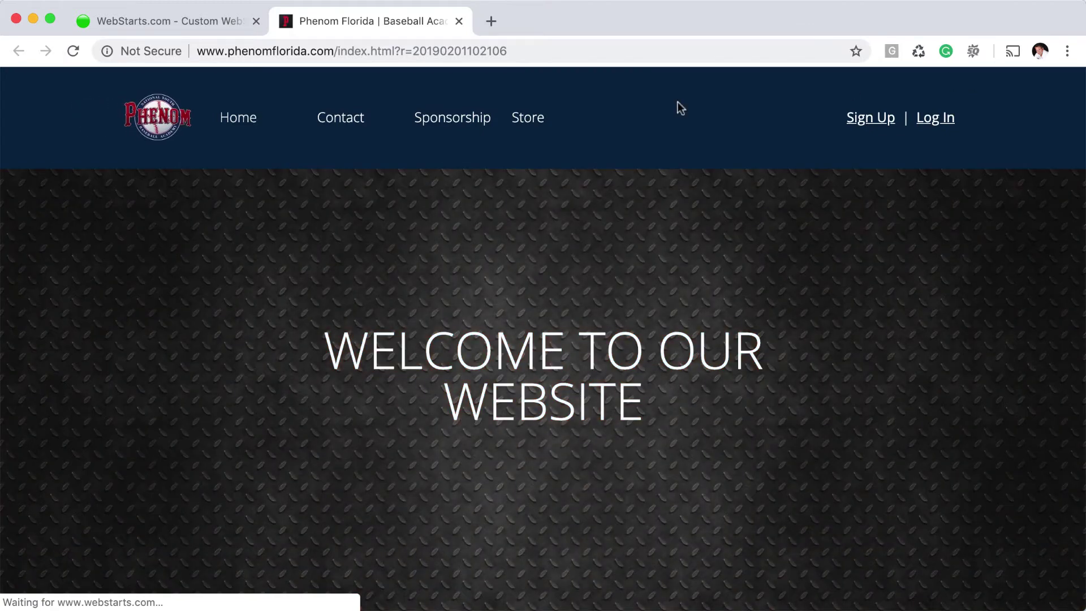
Open Sponsorship on the live site and log in with the member's email and password
{"action": "left_click", "coordinate": [468, 119]}
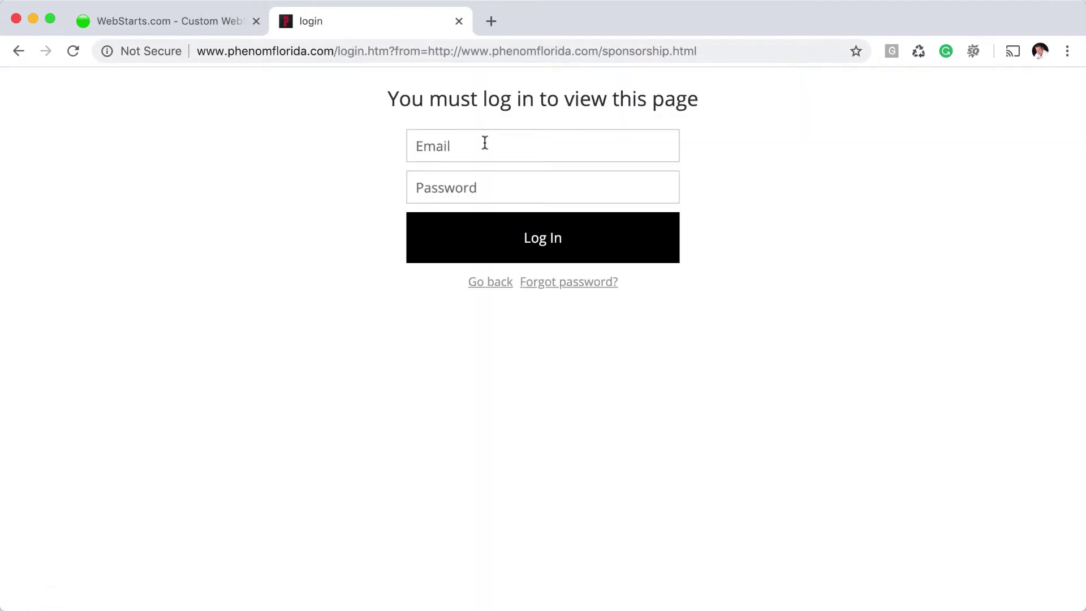
{"action": "left_click", "coordinate": [484, 144]}
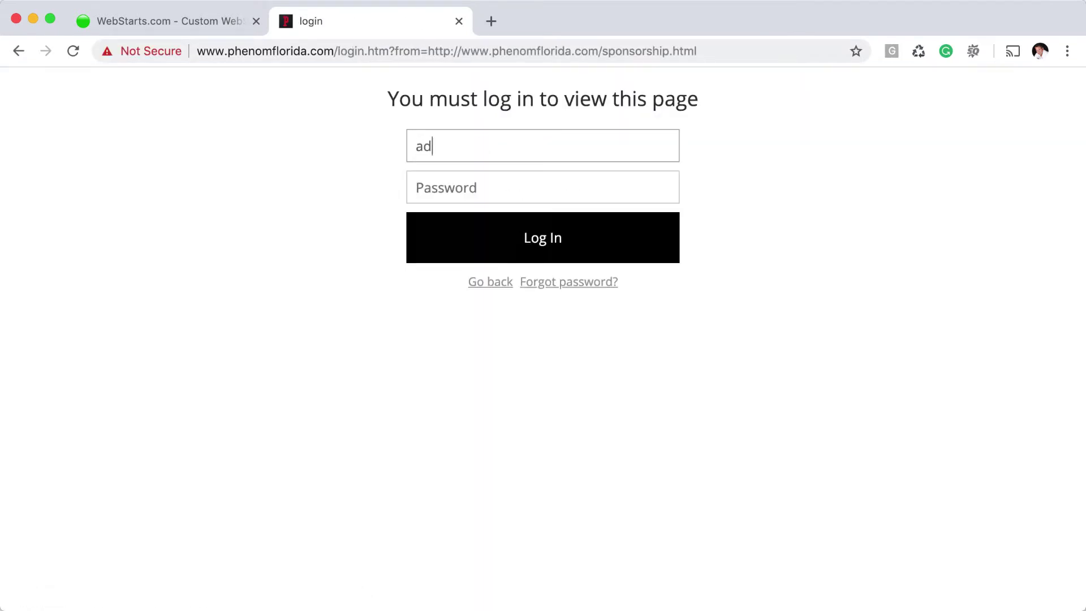
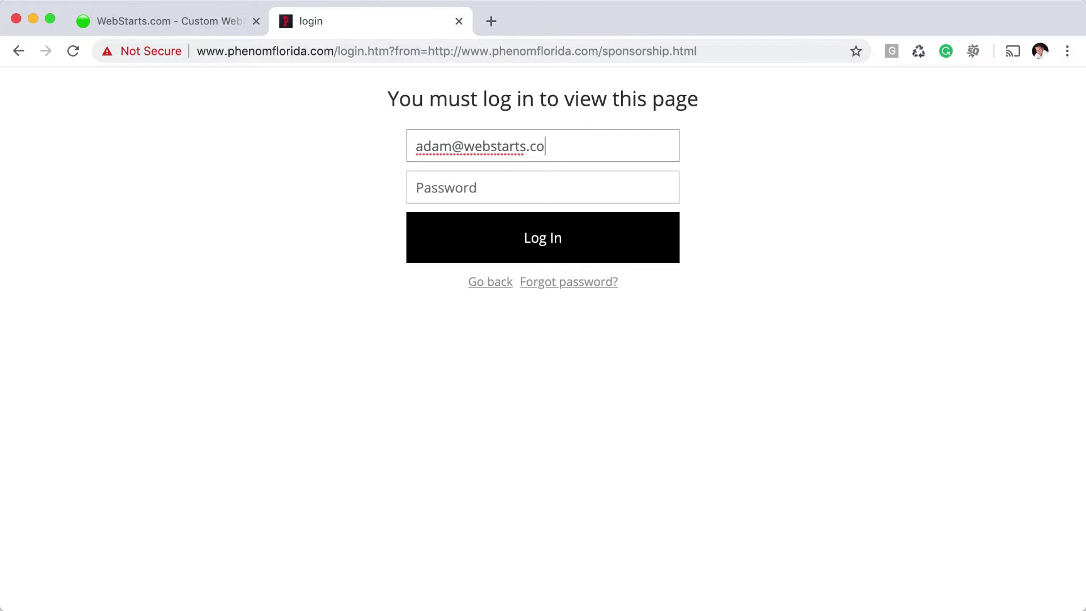
{"action": "key", "text": "Tab"}
{"action": "type", "text": "*****"}
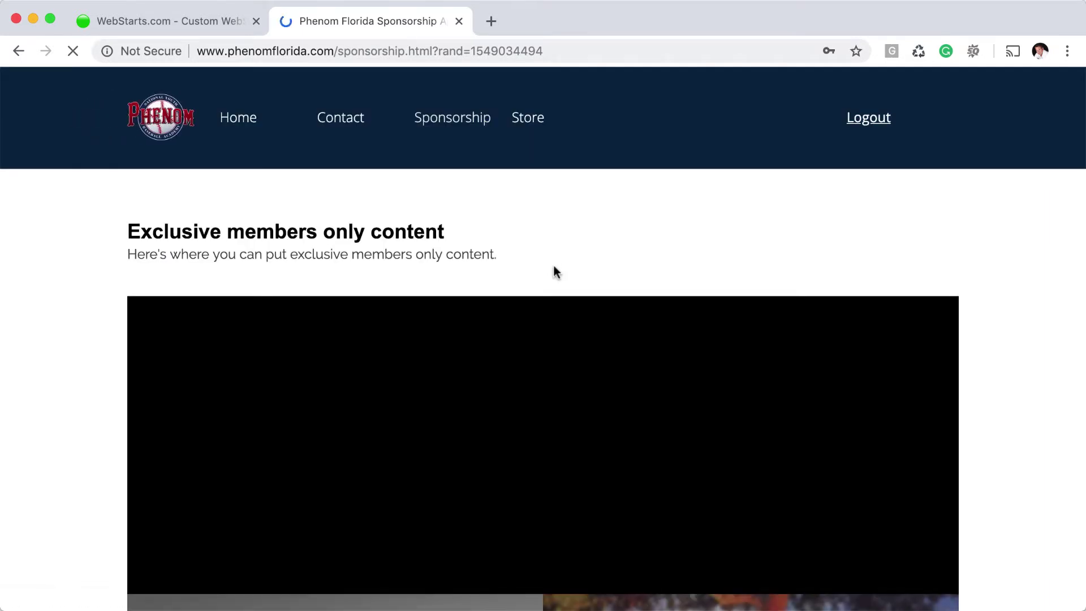
Scroll through the members-only Sponsorship photos and select the heading and subtitle text
{"action": "scroll", "coordinate": [558, 296], "scroll_direction": "down", "scroll_amount": 8}
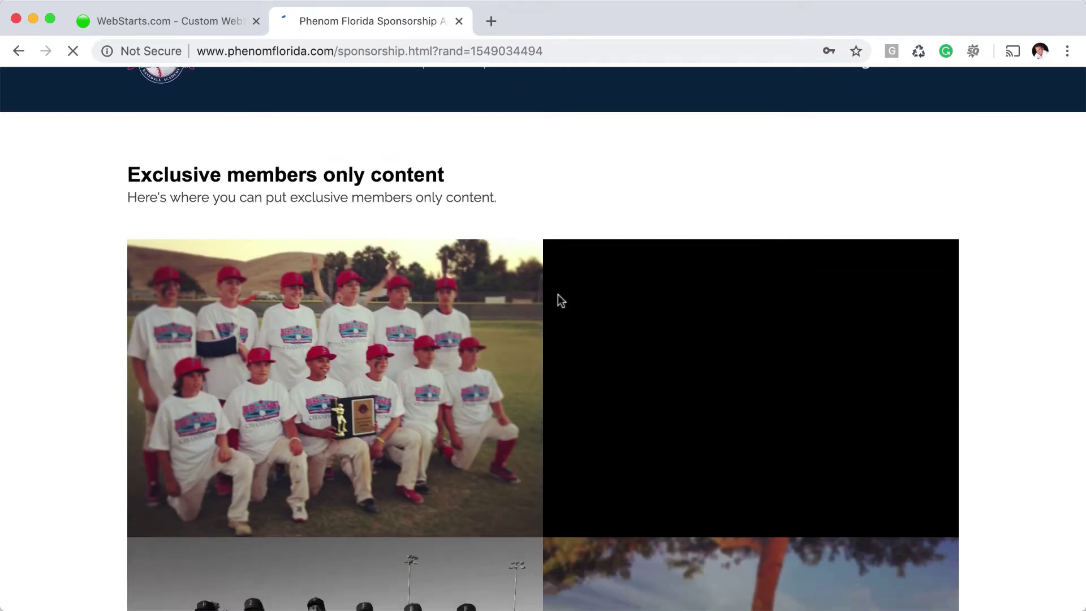
{"action": "scroll", "coordinate": [559, 302], "scroll_direction": "up", "scroll_amount": 10}
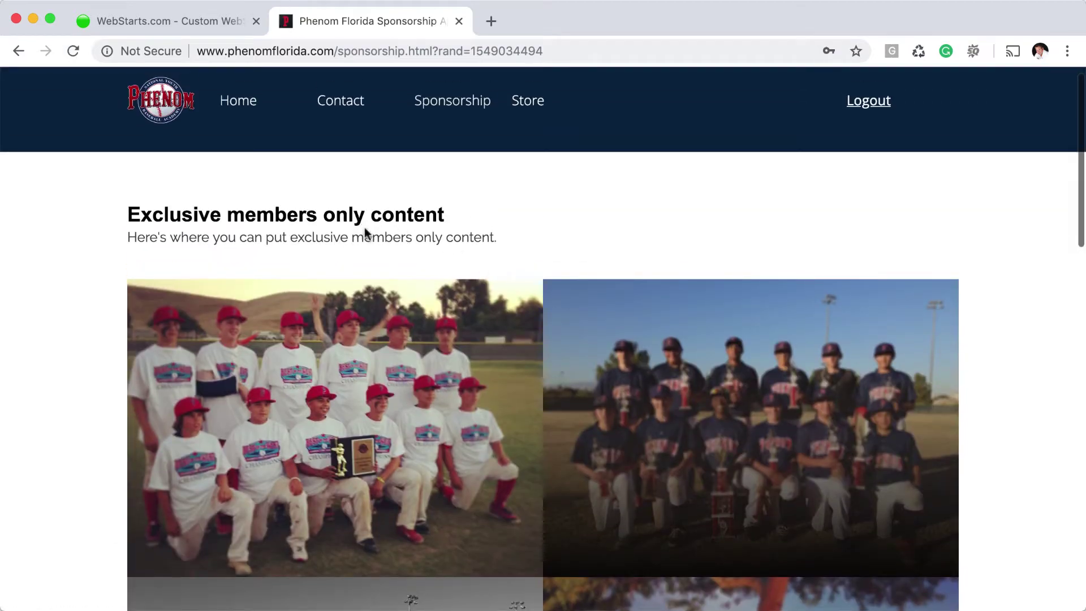
{"action": "left_click_drag", "start_coordinate": [496, 236], "coordinate": [130, 213]}
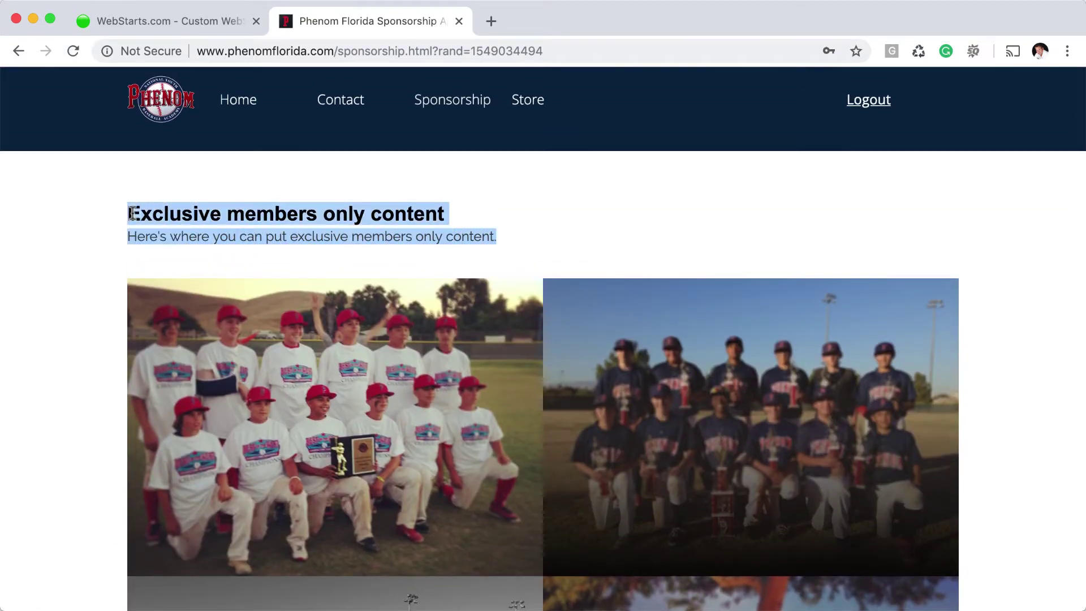
{"action": "scroll", "coordinate": [577, 235], "scroll_direction": "down", "scroll_amount": 1}
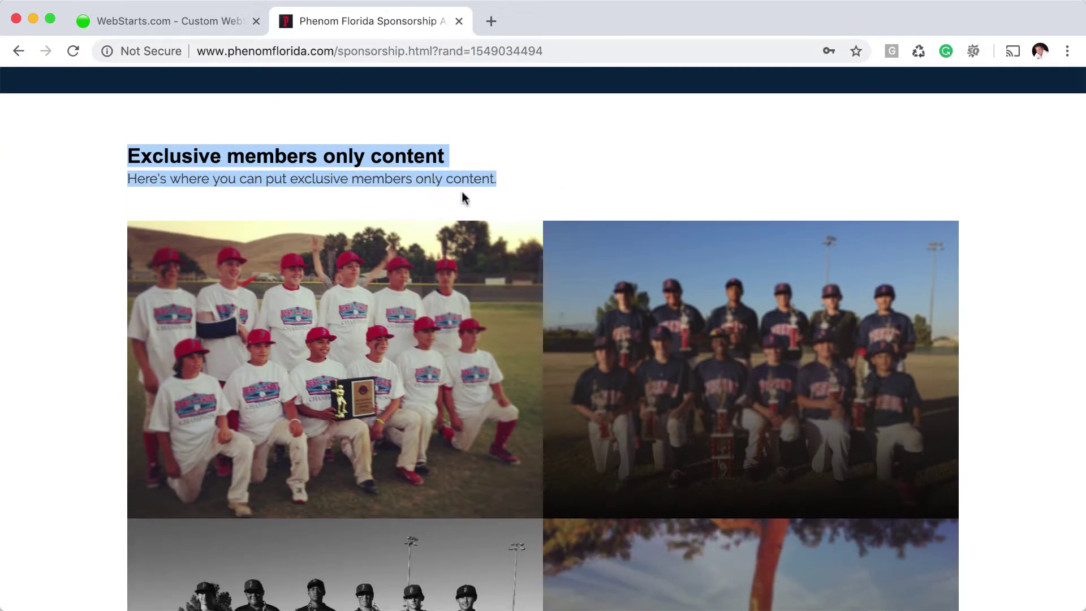
{"action": "scroll", "coordinate": [463, 195], "scroll_direction": "down", "scroll_amount": 3}
{"action": "scroll", "coordinate": [1019, 246], "scroll_direction": "down", "scroll_amount": 15}
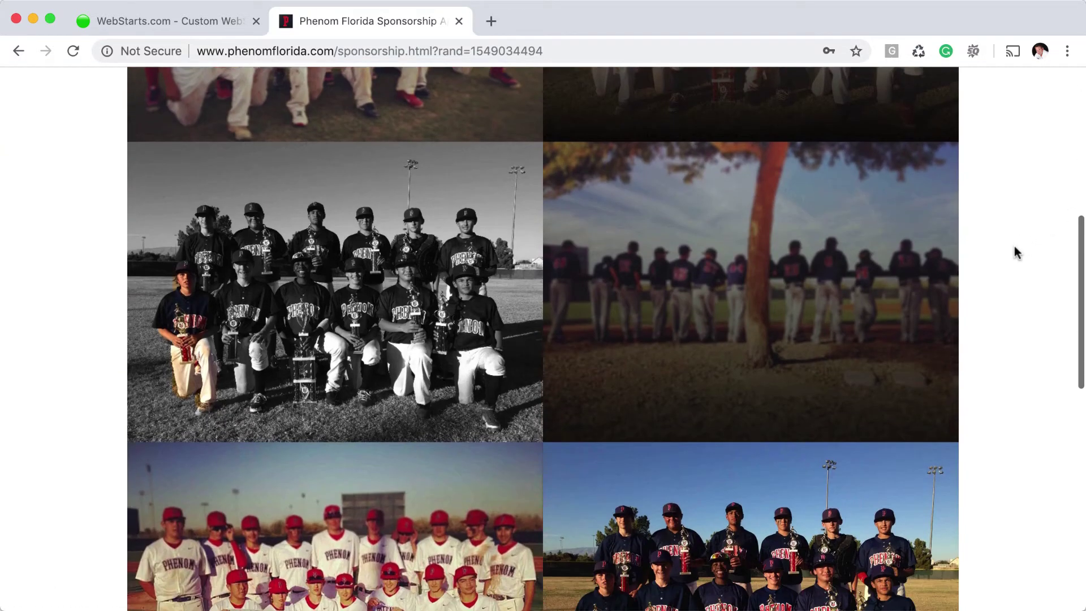
{"action": "scroll", "coordinate": [837, 238], "scroll_direction": "up", "scroll_amount": 10}
{"action": "scroll", "coordinate": [840, 240], "scroll_direction": "up", "scroll_amount": 10}
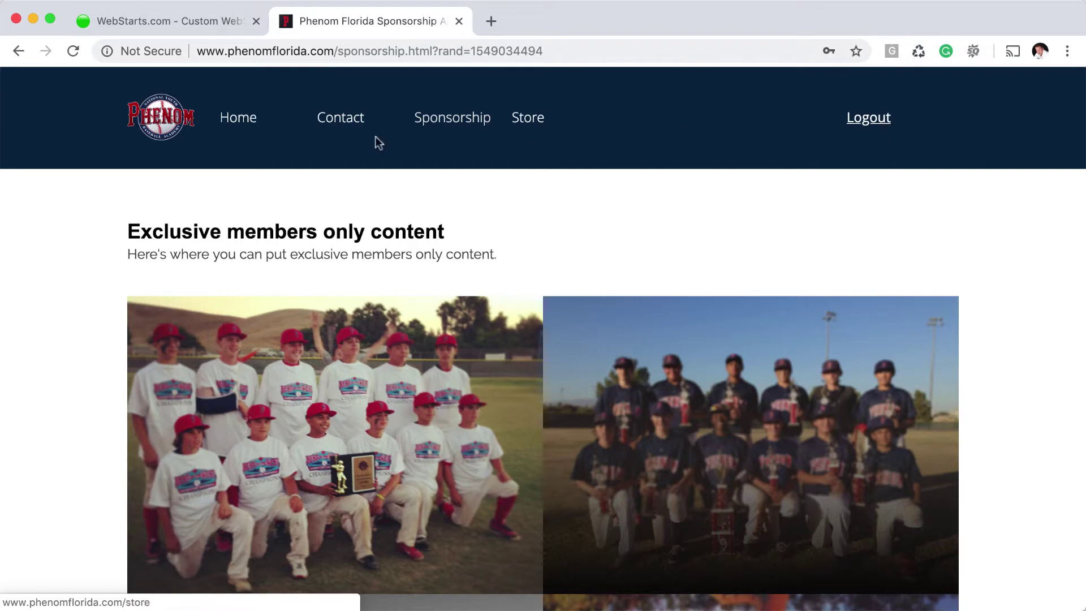
Visit Home, then the Contact page, then return Home while still logged in
{"action": "left_click", "coordinate": [254, 130]}
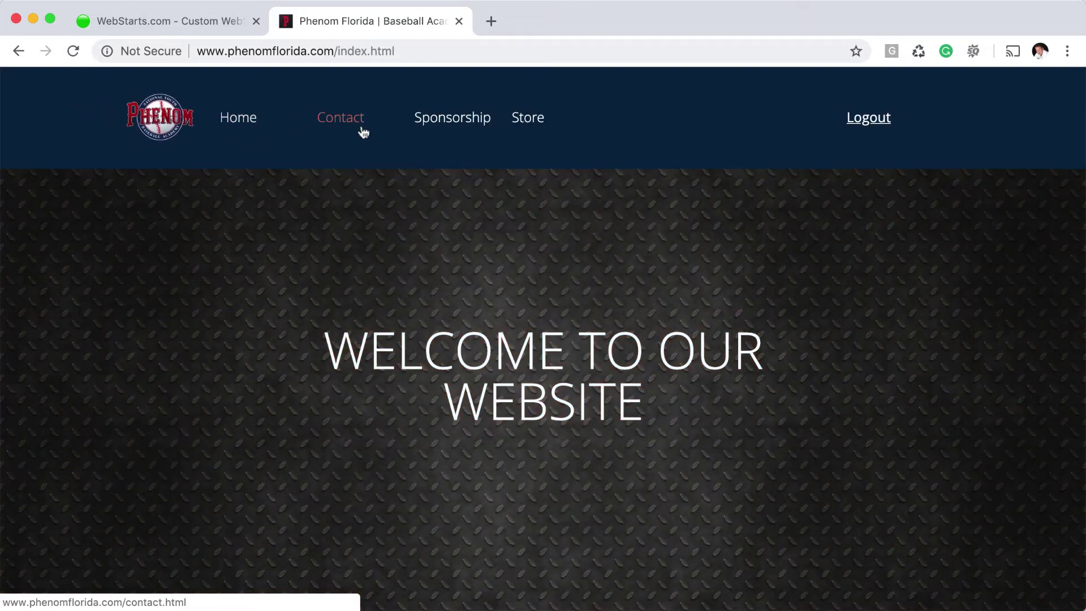
{"action": "left_click", "coordinate": [360, 132]}
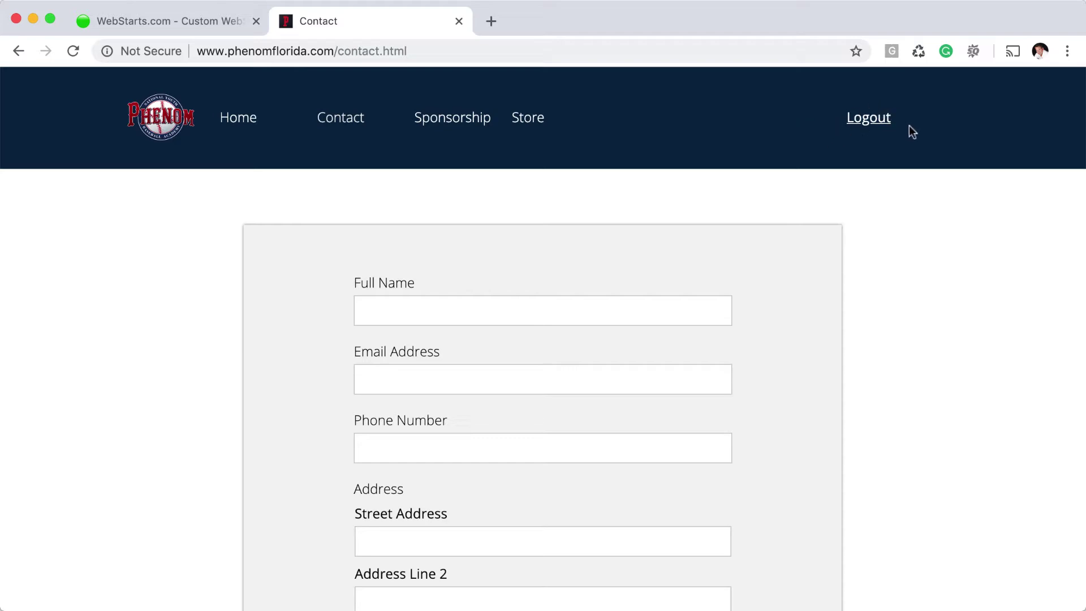
{"action": "left_click", "coordinate": [243, 121]}
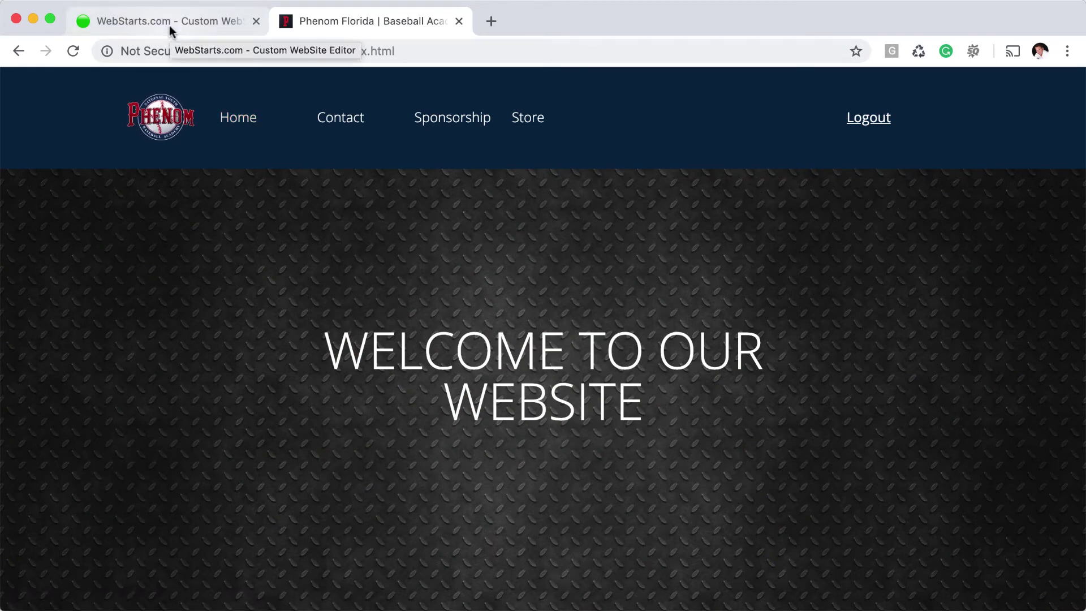
From the editor, go to the WebStarts dashboard and open Site Members management
{"action": "left_click", "coordinate": [168, 25]}
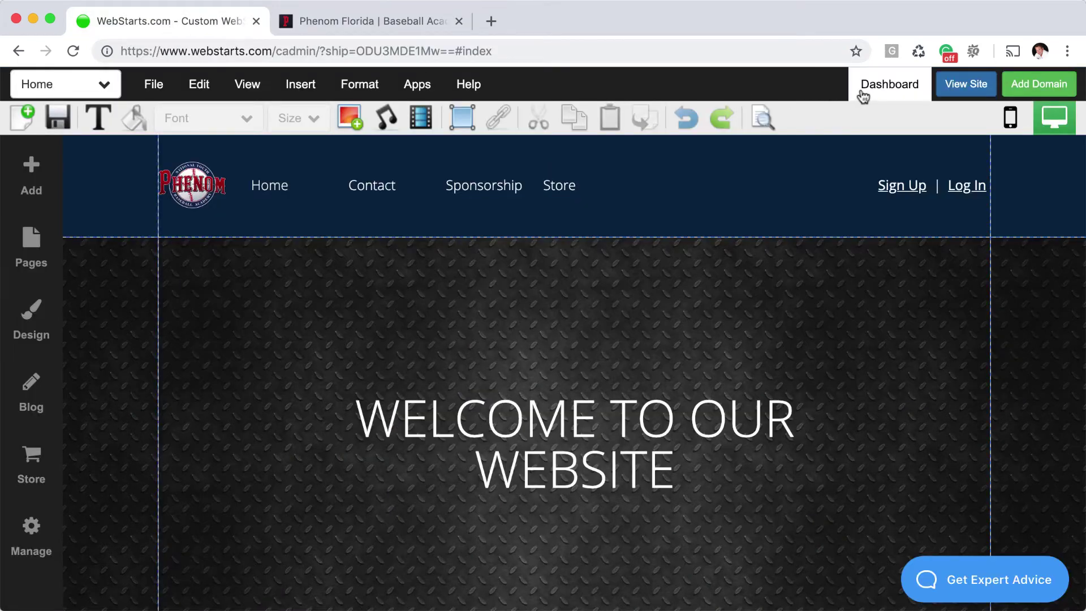
{"action": "left_click", "coordinate": [883, 94]}
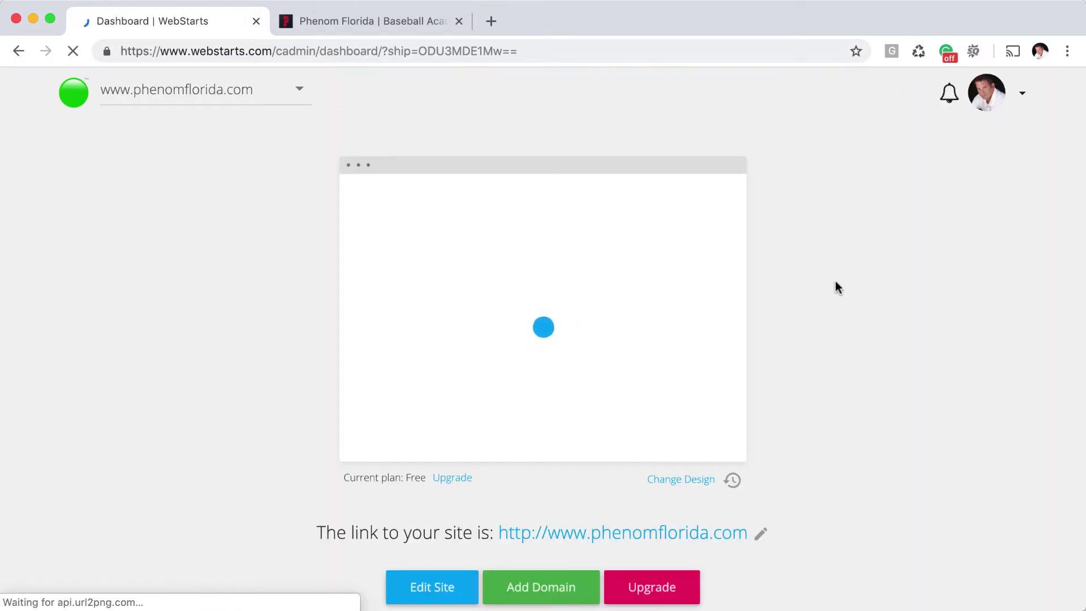
{"action": "scroll", "coordinate": [836, 286], "scroll_direction": "down", "scroll_amount": 3}
{"action": "scroll", "coordinate": [836, 286], "scroll_direction": "down", "scroll_amount": 10}
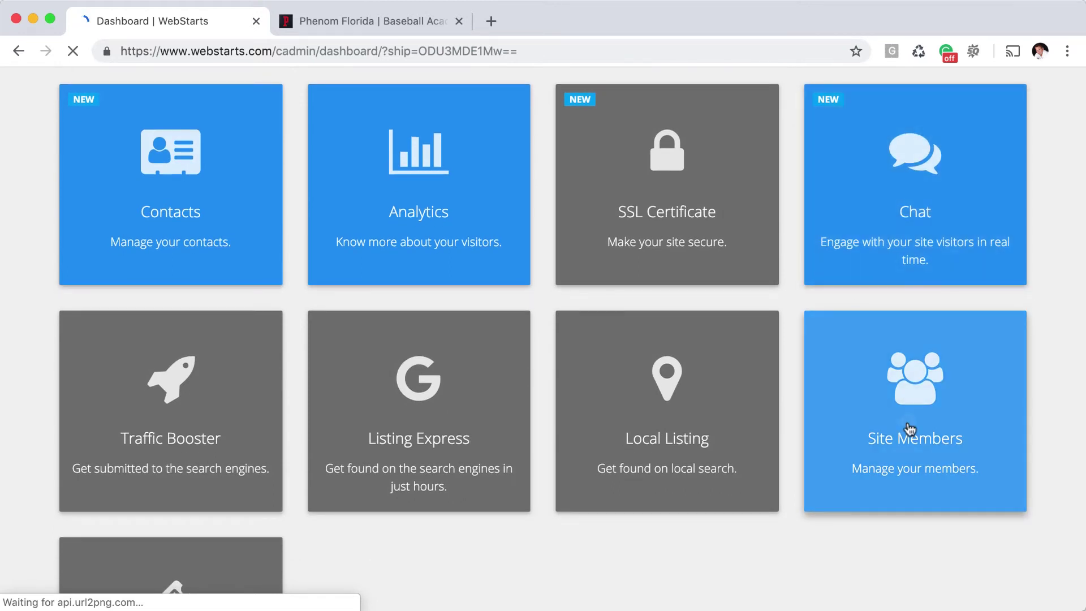
{"action": "left_click", "coordinate": [910, 428]}
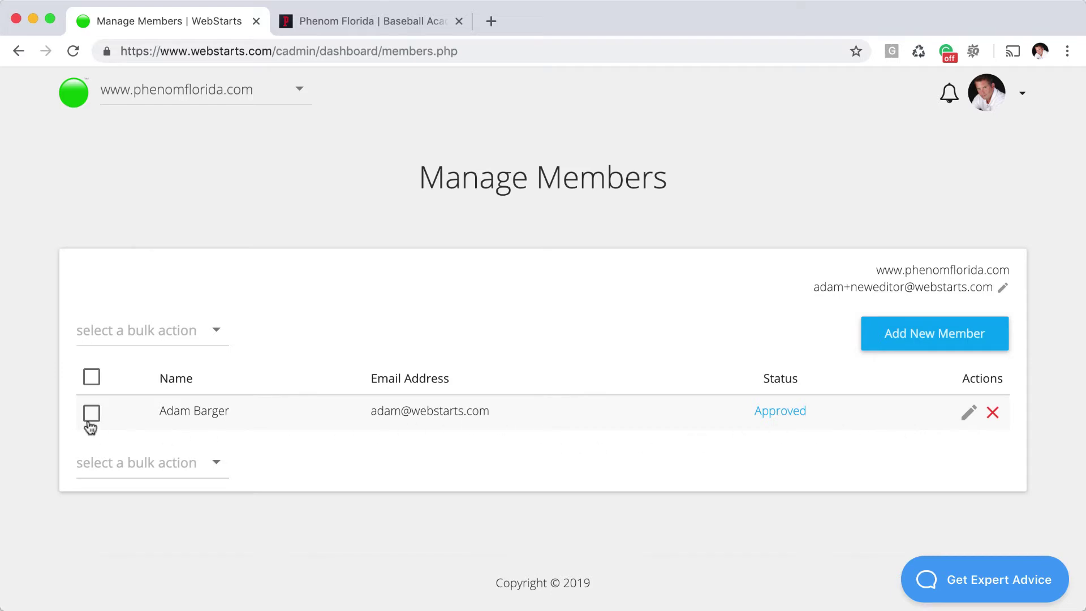
Check the bulk action options, then open the approved member's Edit Member details
{"action": "left_click", "coordinate": [150, 333]}
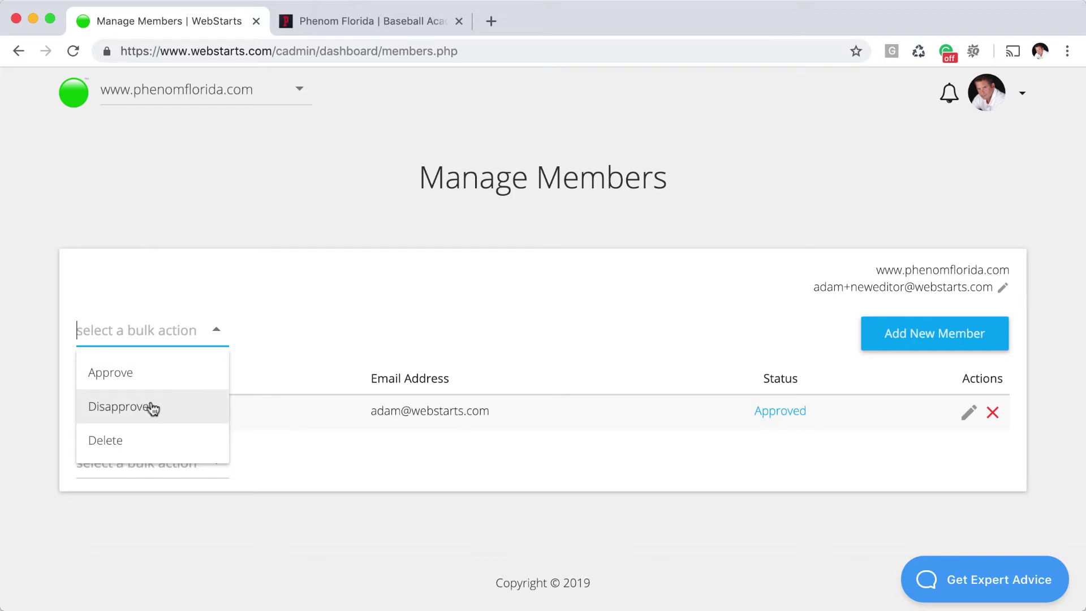
{"action": "left_click", "coordinate": [492, 310]}
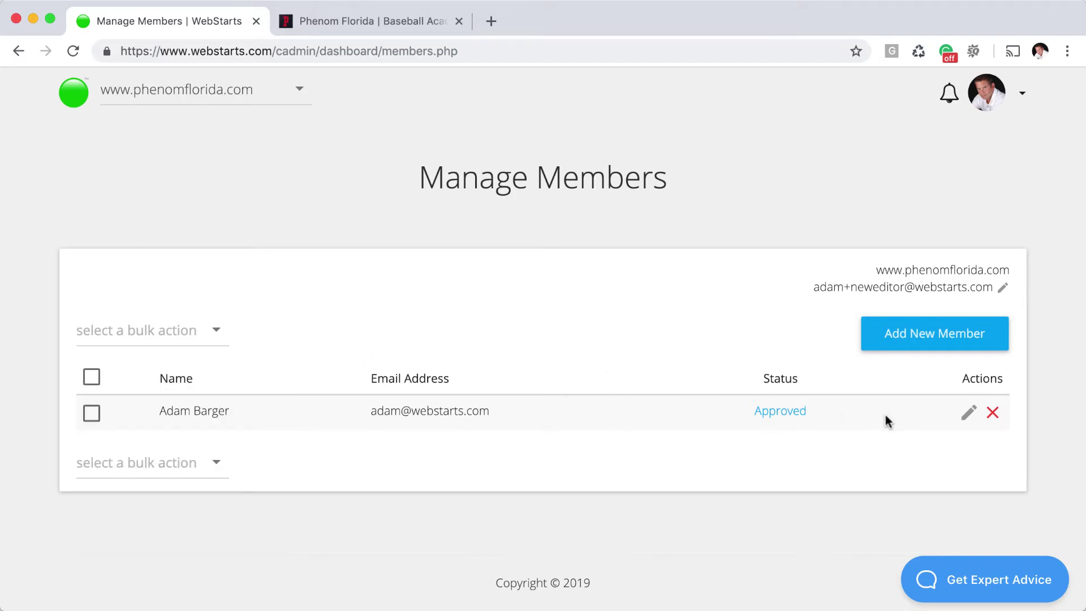
{"action": "left_click", "coordinate": [968, 413]}
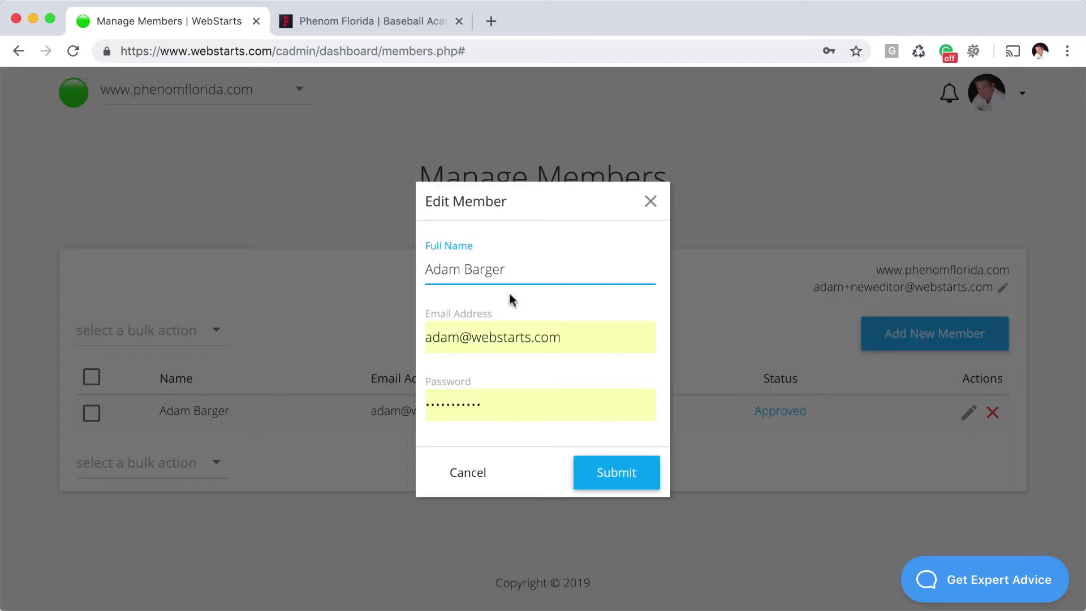
Close the Edit Member dialog unchanged, then open and dismiss the Add New Member form unused
{"action": "left_click", "coordinate": [650, 204]}
{"action": "left_click", "coordinate": [942, 335]}
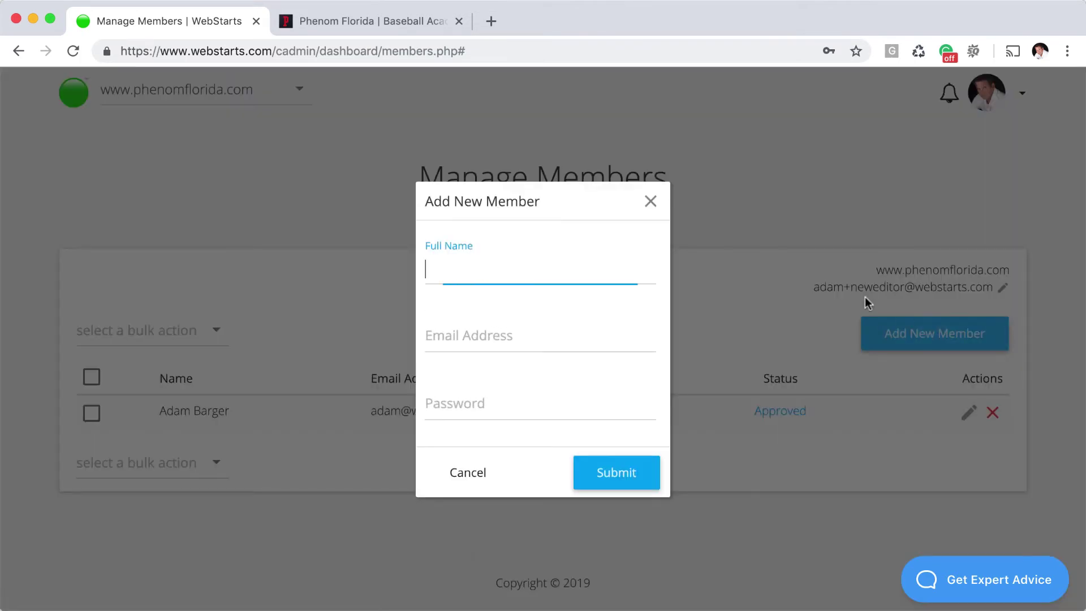
{"action": "left_click", "coordinate": [651, 203]}
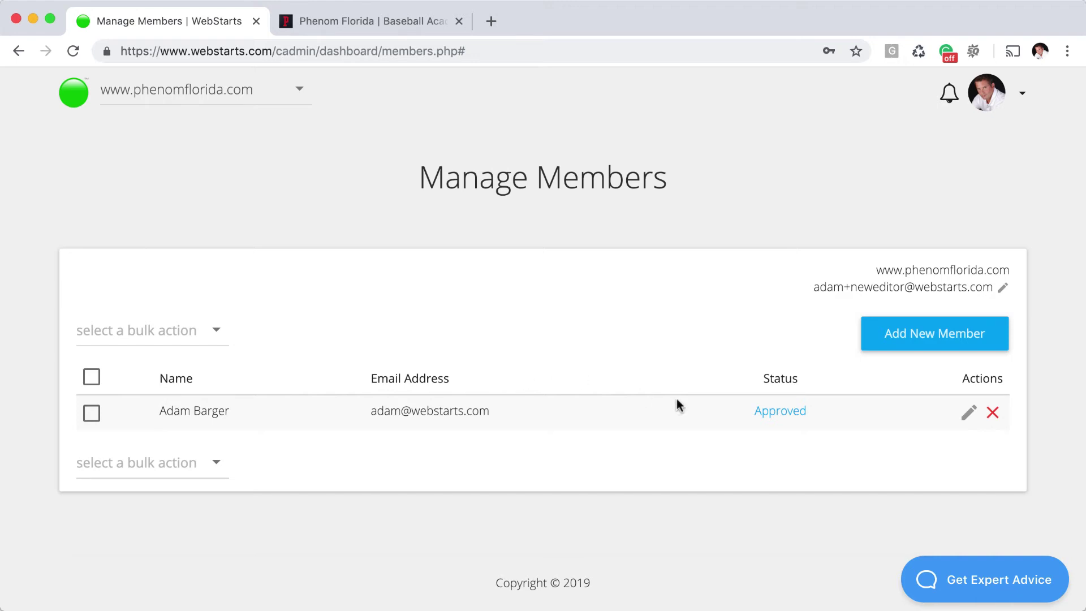
Tick the single Approved member and view the bulk actions without choosing one
{"action": "left_click", "coordinate": [92, 414]}
{"action": "left_click", "coordinate": [164, 337]}
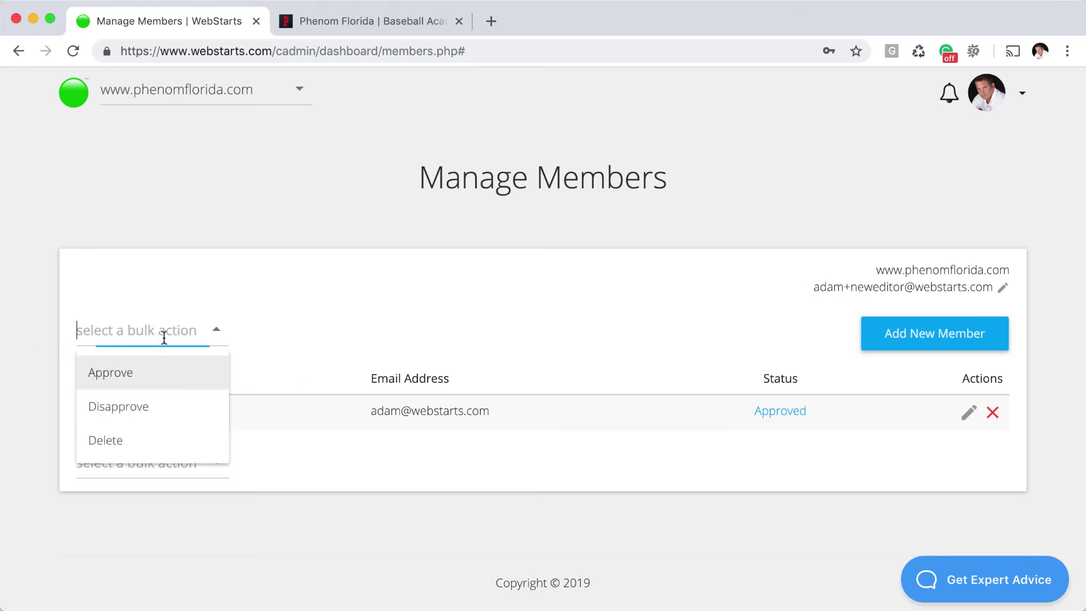
{"action": "left_click", "coordinate": [331, 344]}
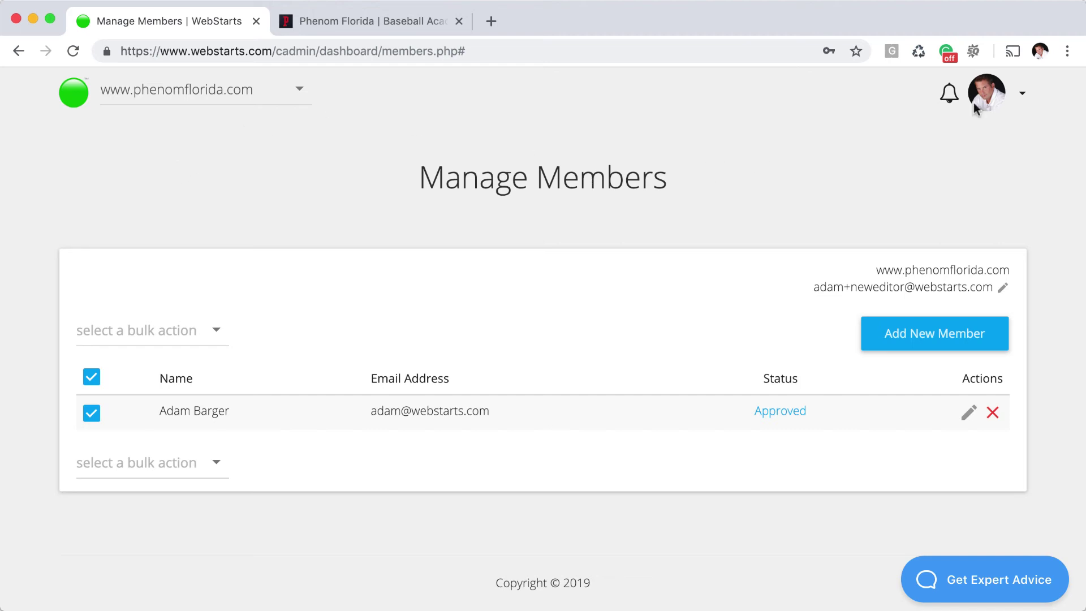
{"action": "scroll", "coordinate": [591, 173], "scroll_direction": "down", "scroll_amount": 1}
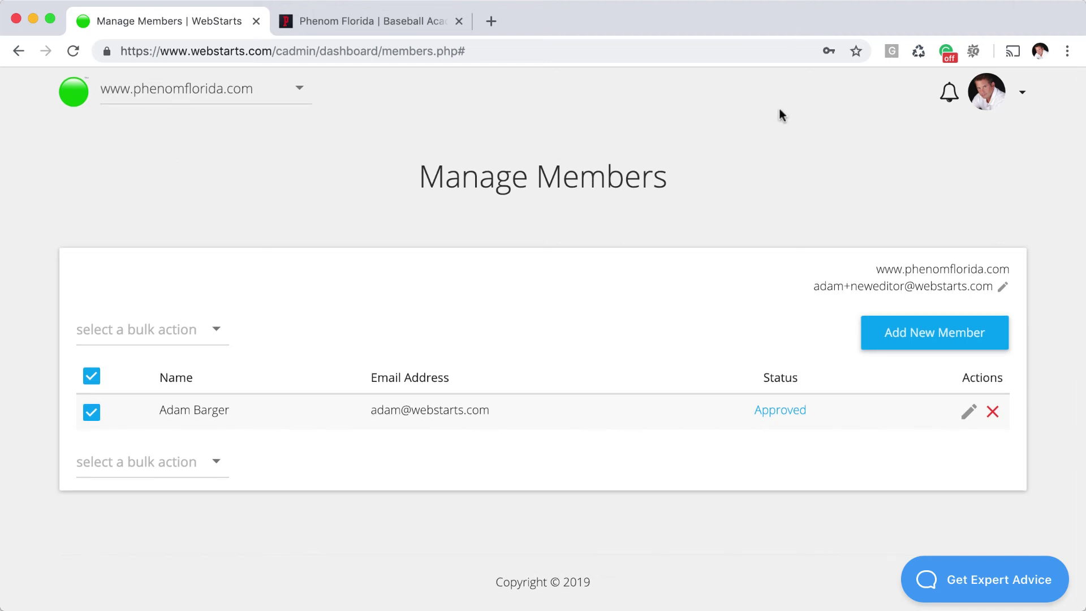
{"action": "scroll", "coordinate": [779, 113], "scroll_direction": "up", "scroll_amount": 1}
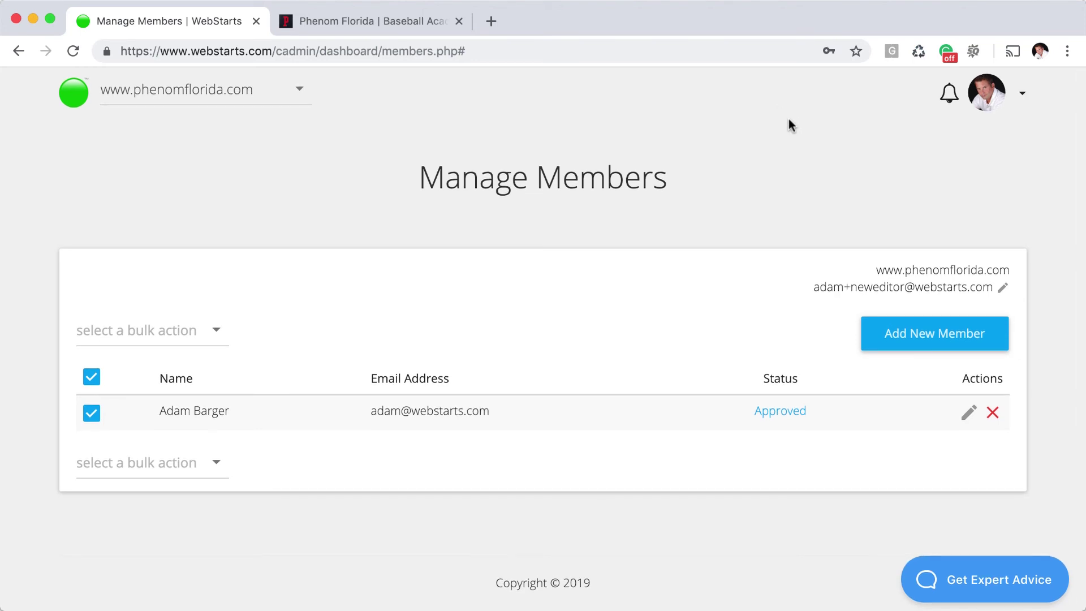